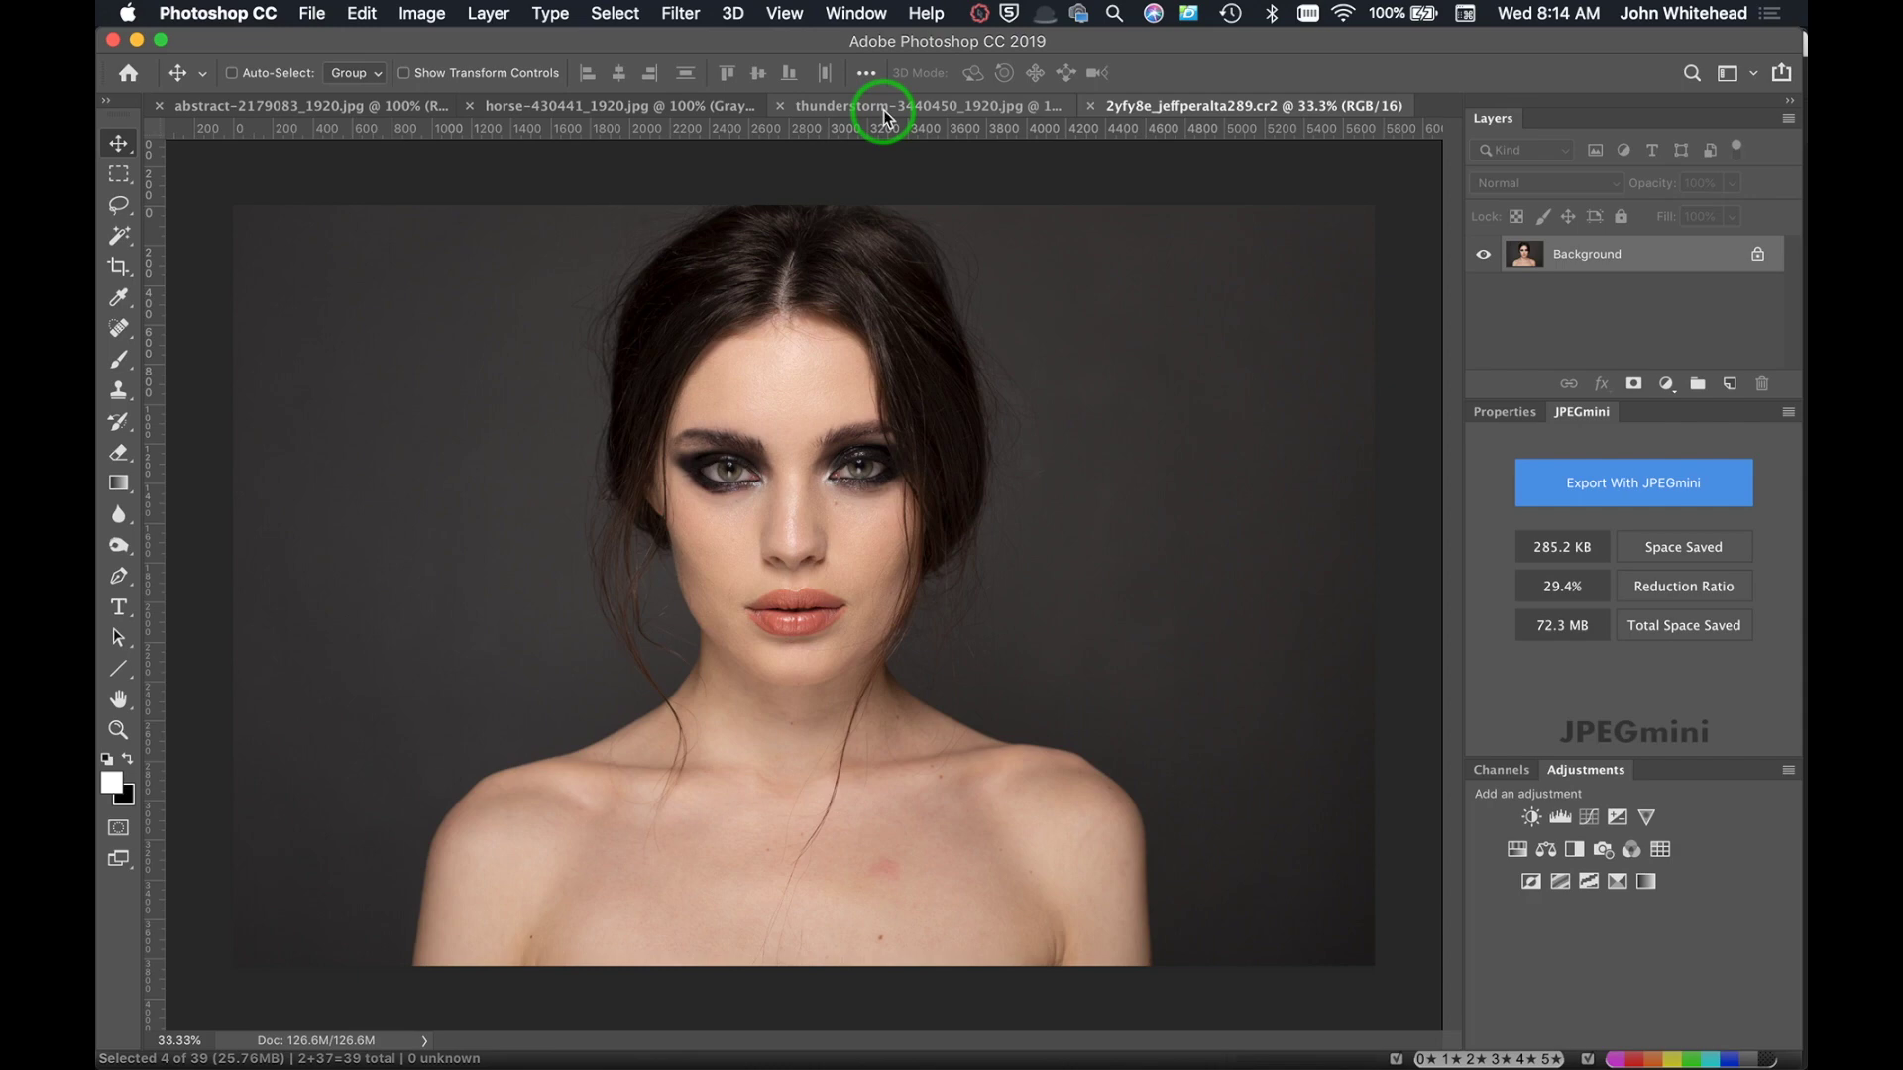
# Glance at the thunderstorm image, then make horse-430441_1920.jpg the active document
pyautogui.moveTo(884, 116); pyautogui.dragTo(912, 114)
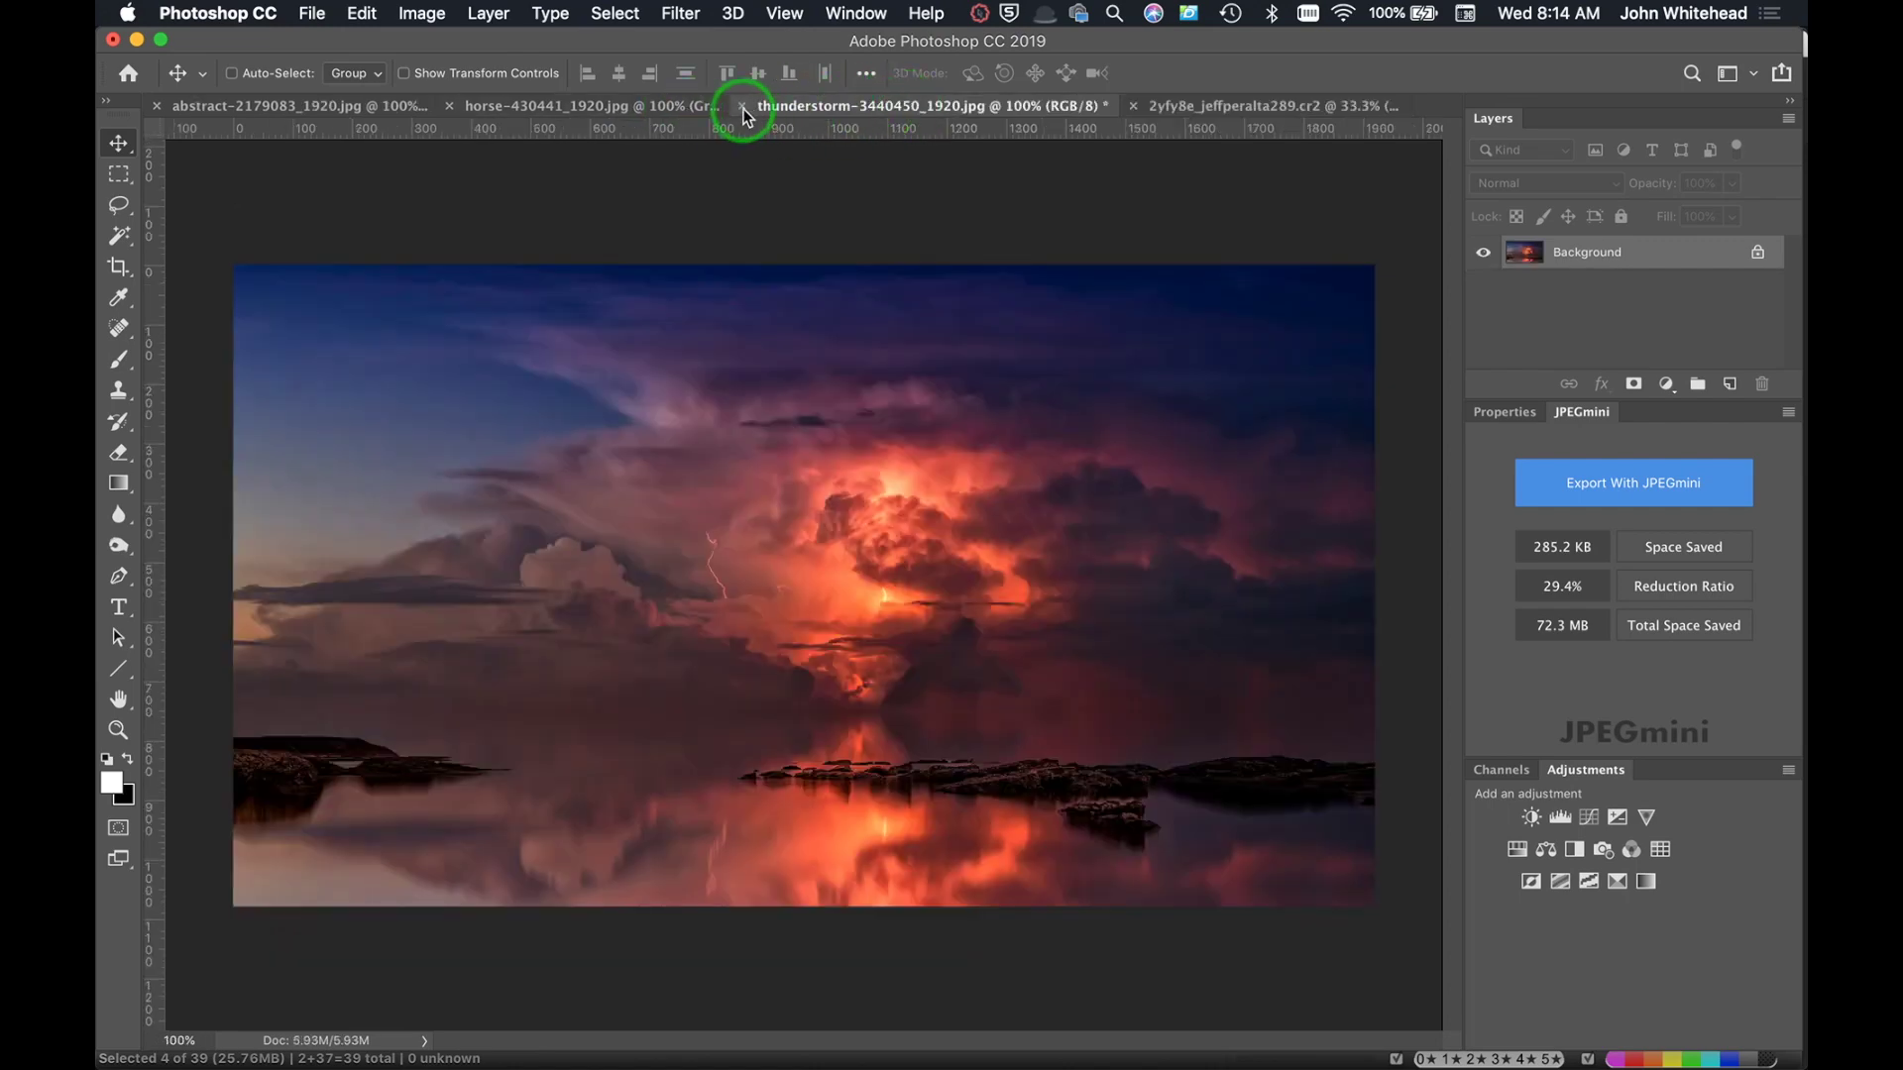
pyautogui.click(658, 105)
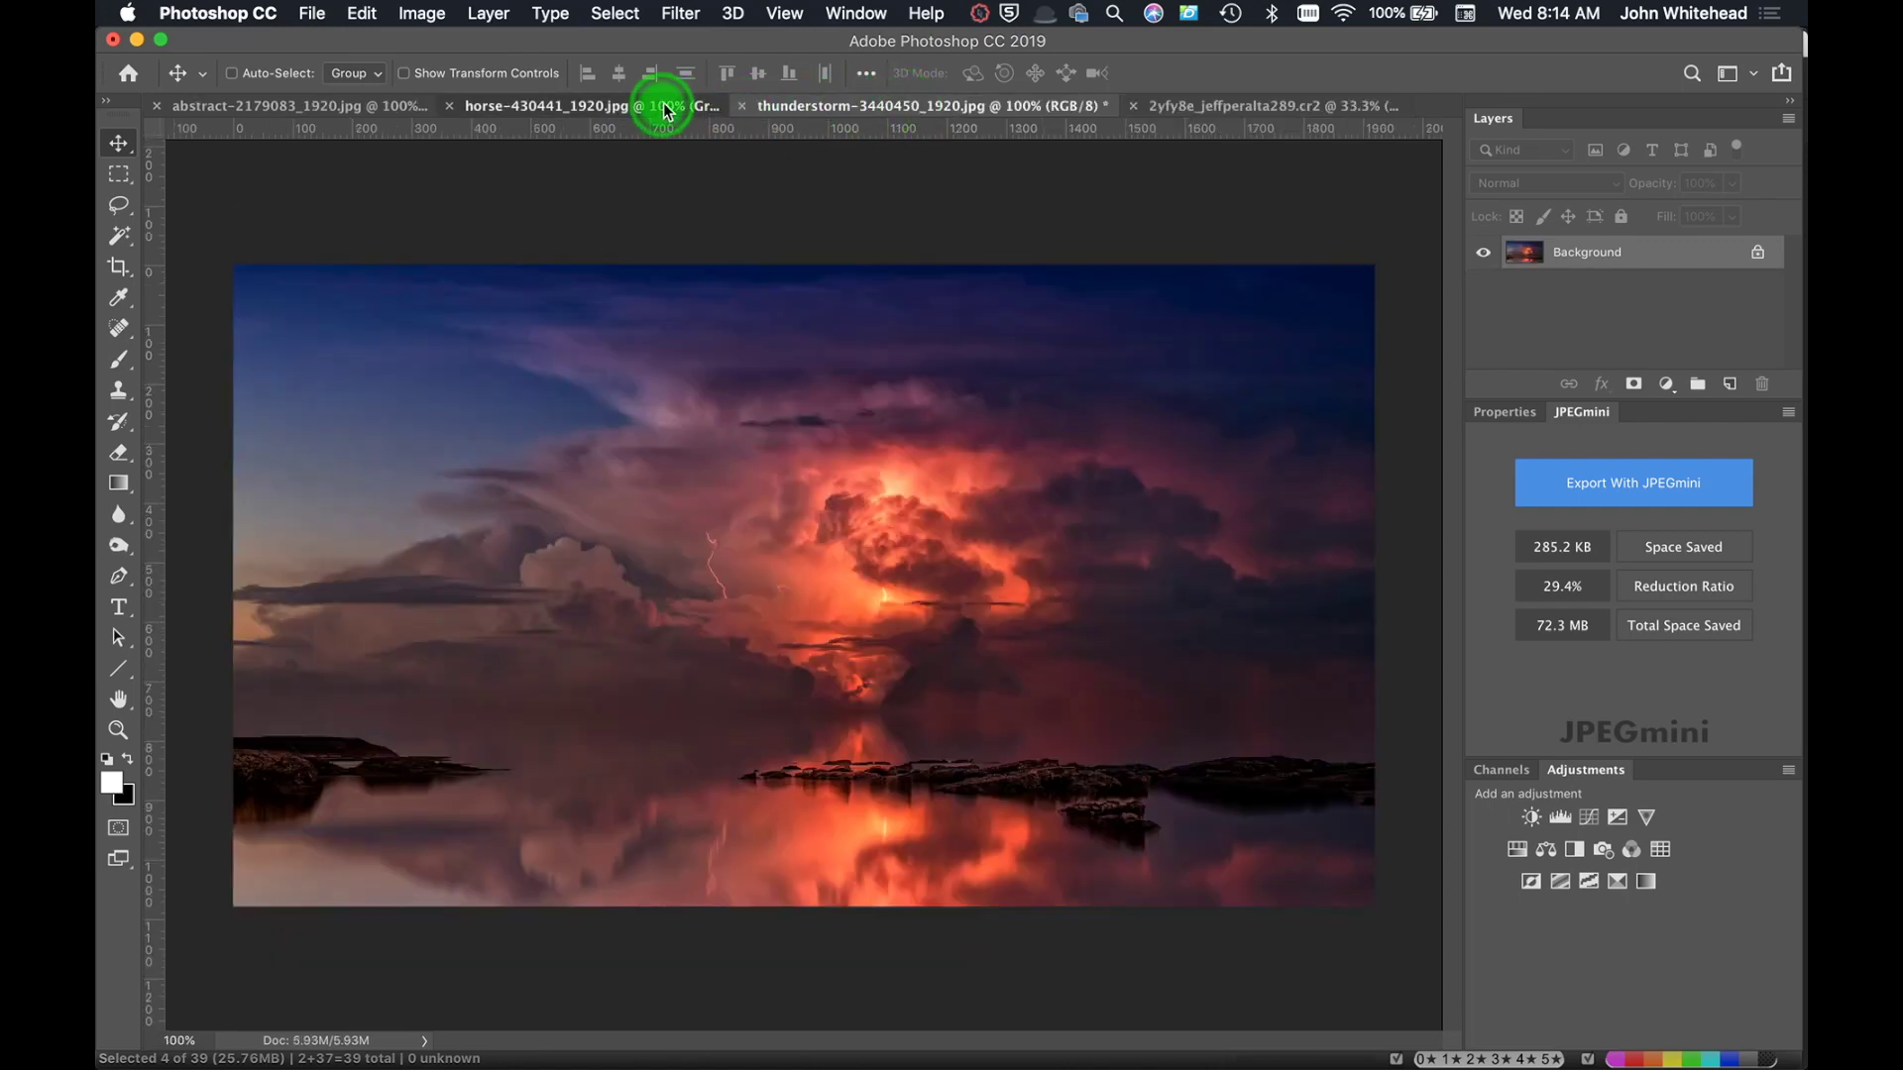
pyautogui.click(845, 12)
pyautogui.moveTo(870, 43)
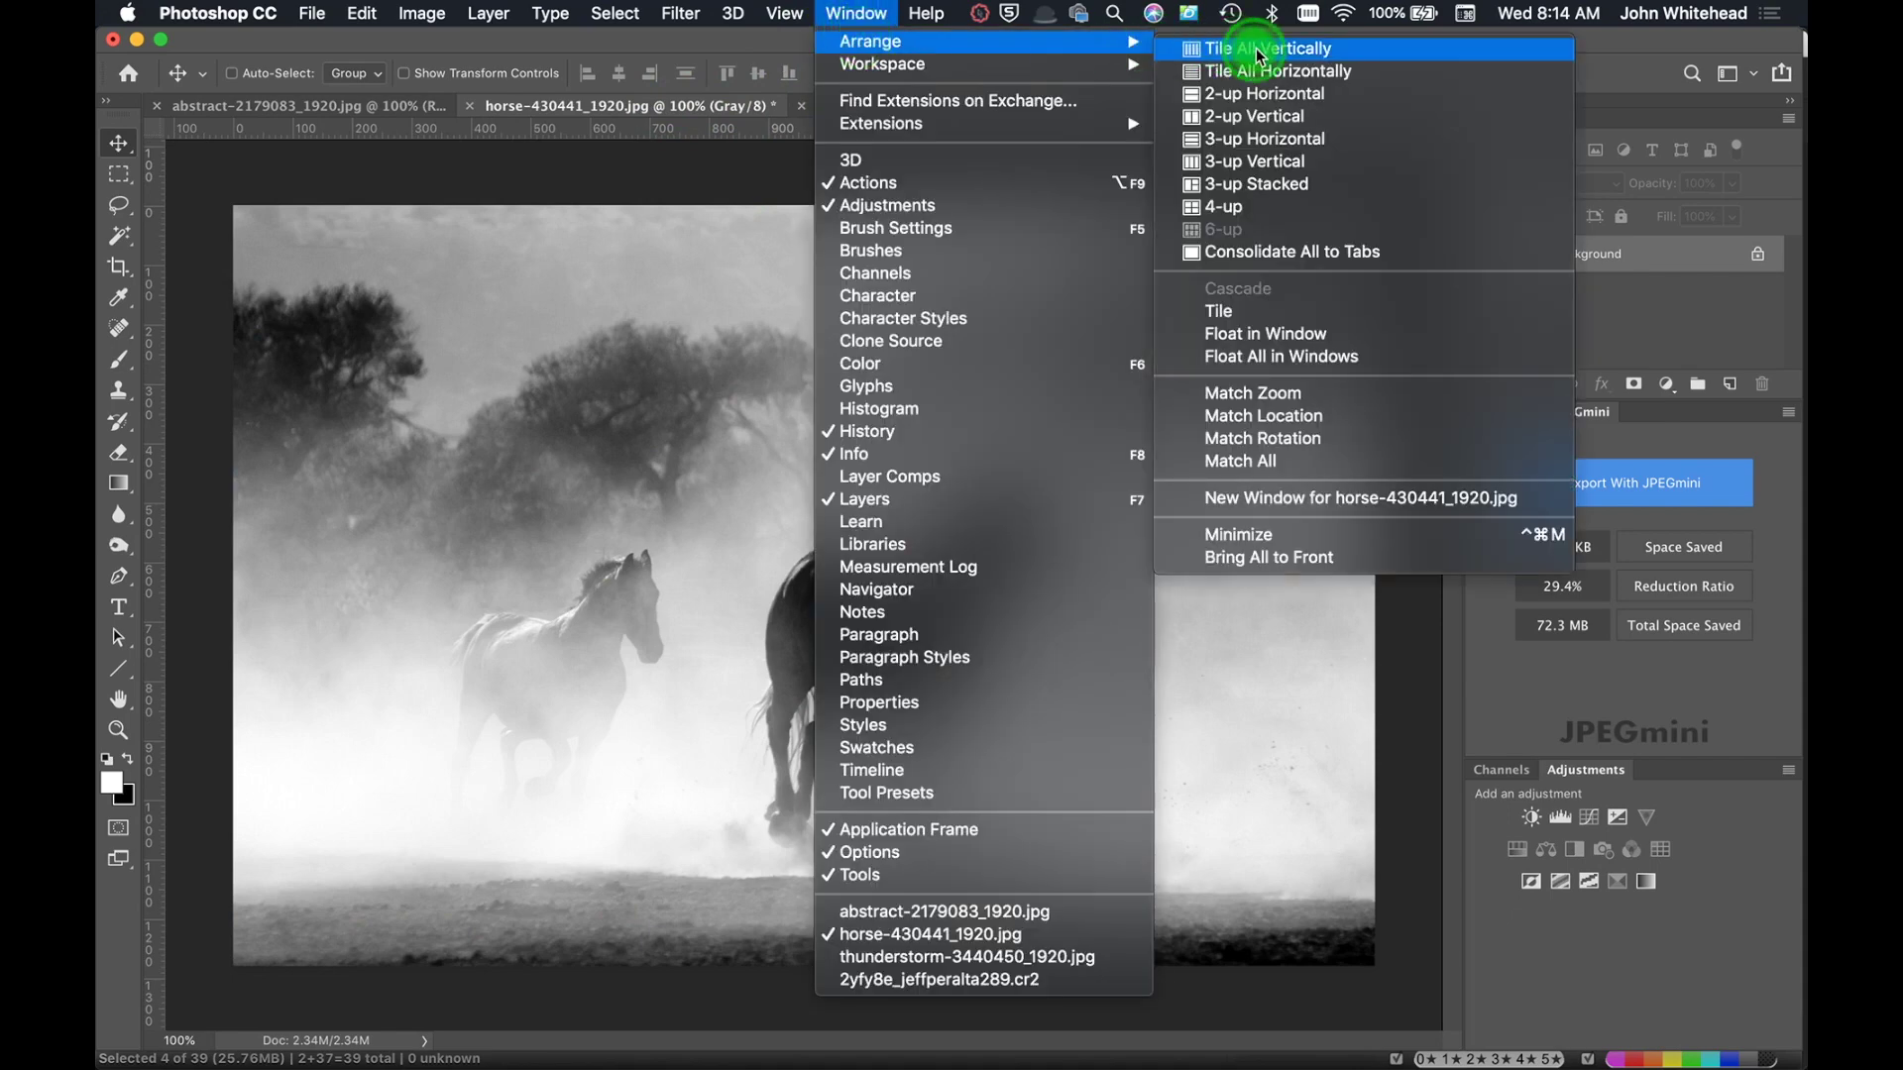
# Tile the four documents with Window > Arrange > 4-up
pyautogui.click(1286, 206)
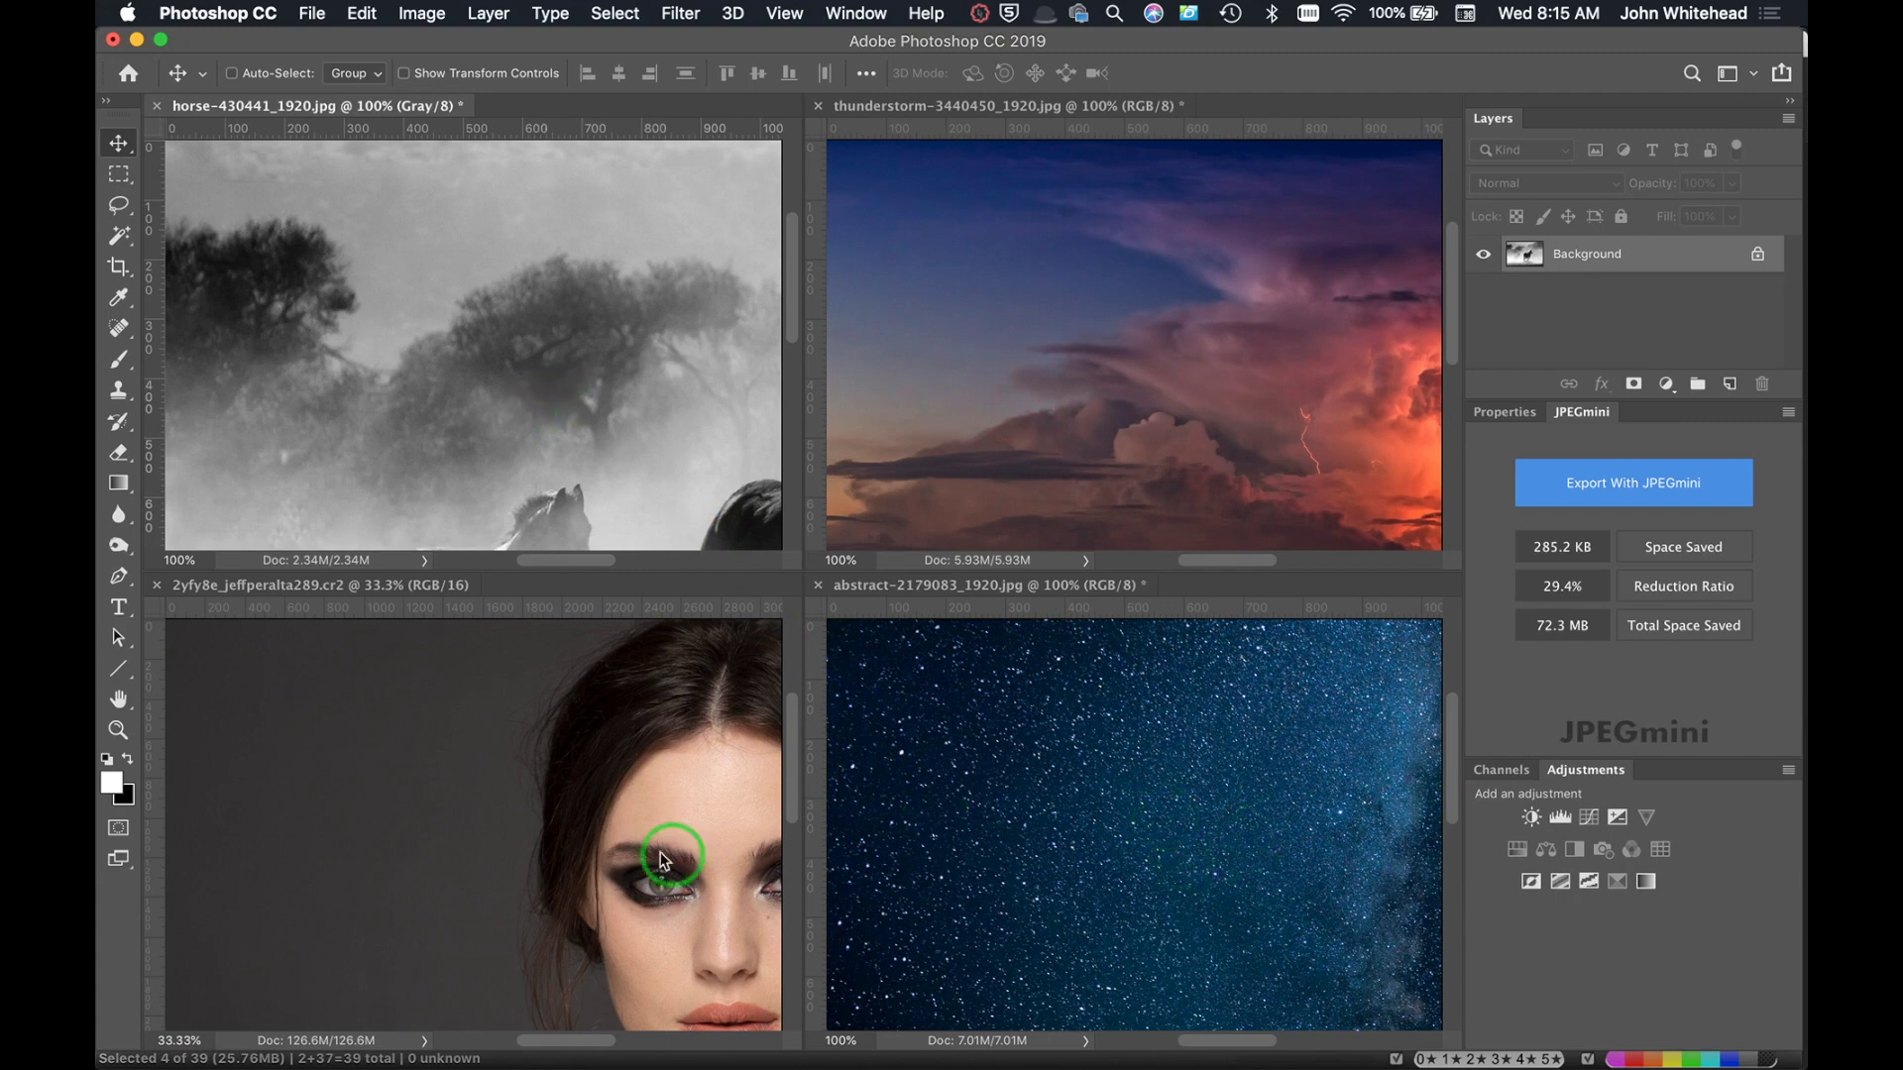
# Drag the star image into the portrait as a layer and move it to the upper left
pyautogui.click(1041, 788)
pyautogui.moveTo(1073, 803); pyautogui.dragTo(537, 810)
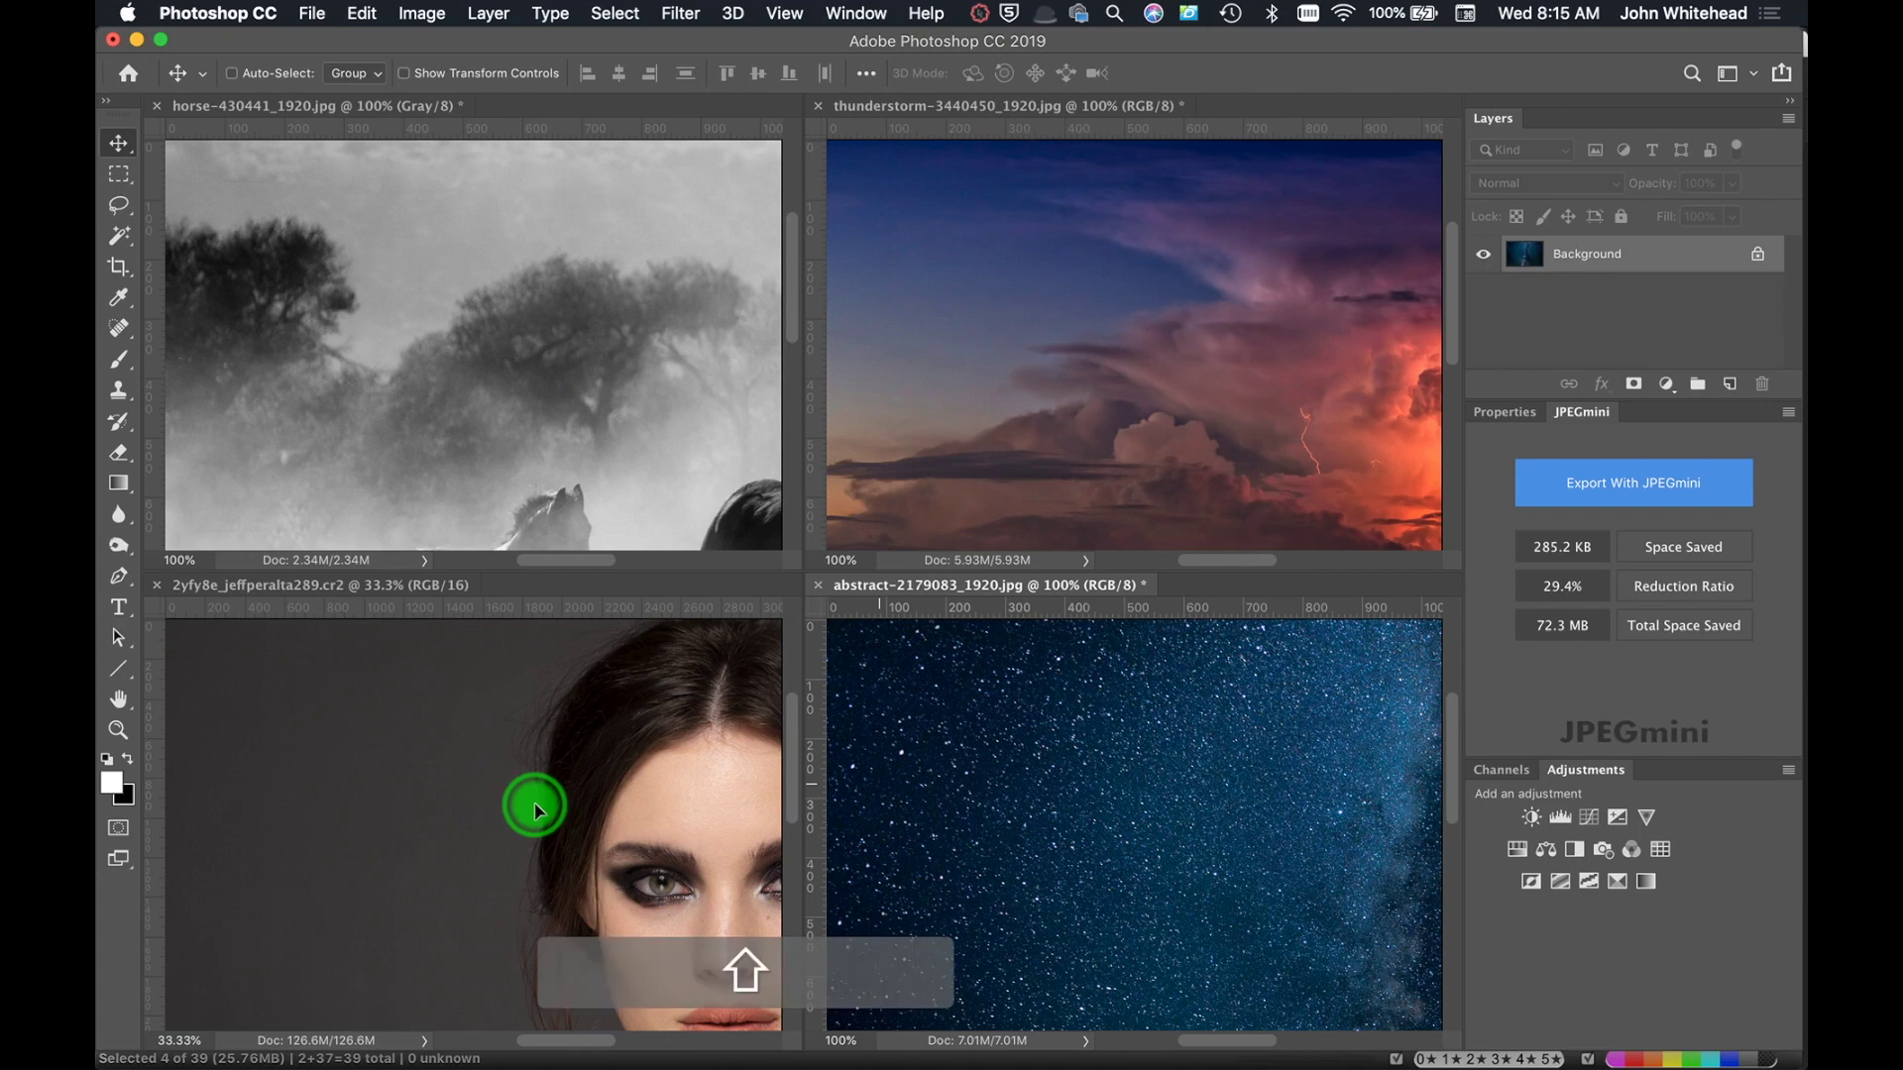
pyautogui.moveTo(537, 808); pyautogui.dragTo(533, 808)
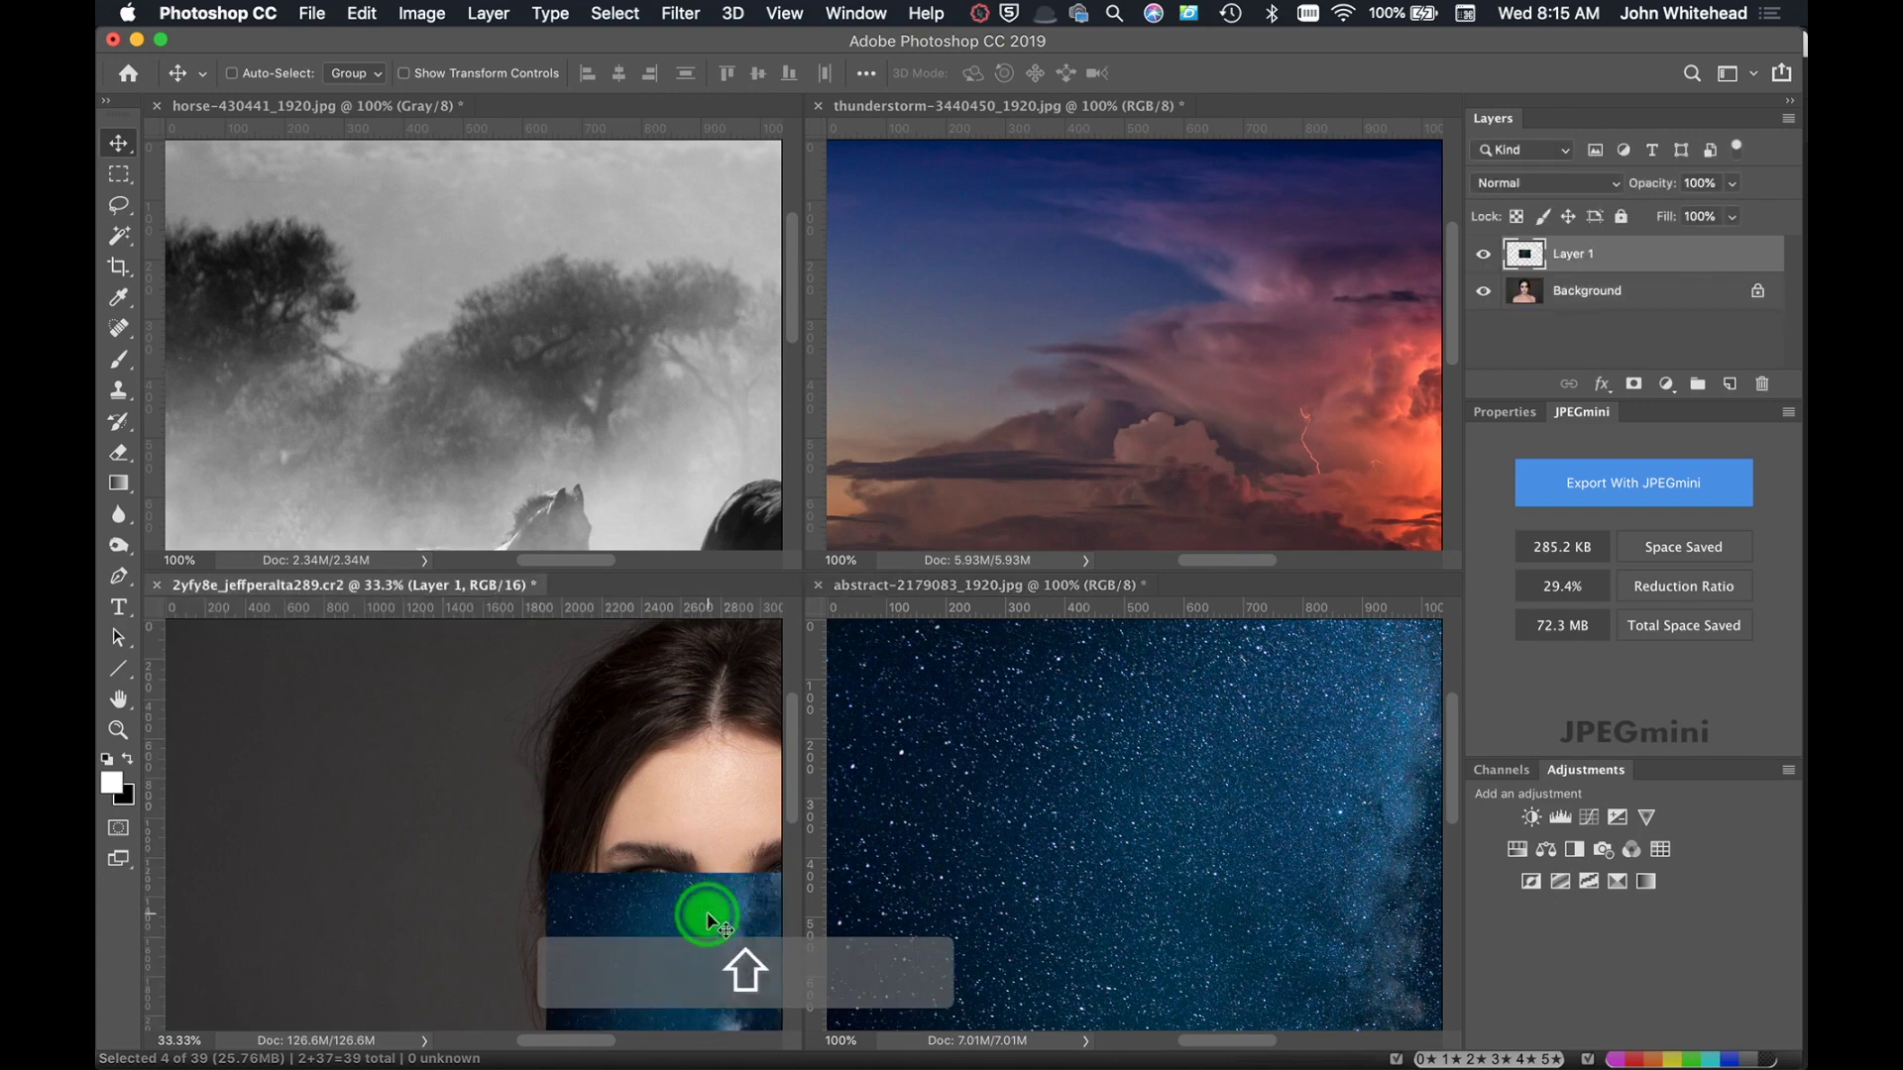
pyautogui.moveTo(727, 909); pyautogui.dragTo(416, 730)
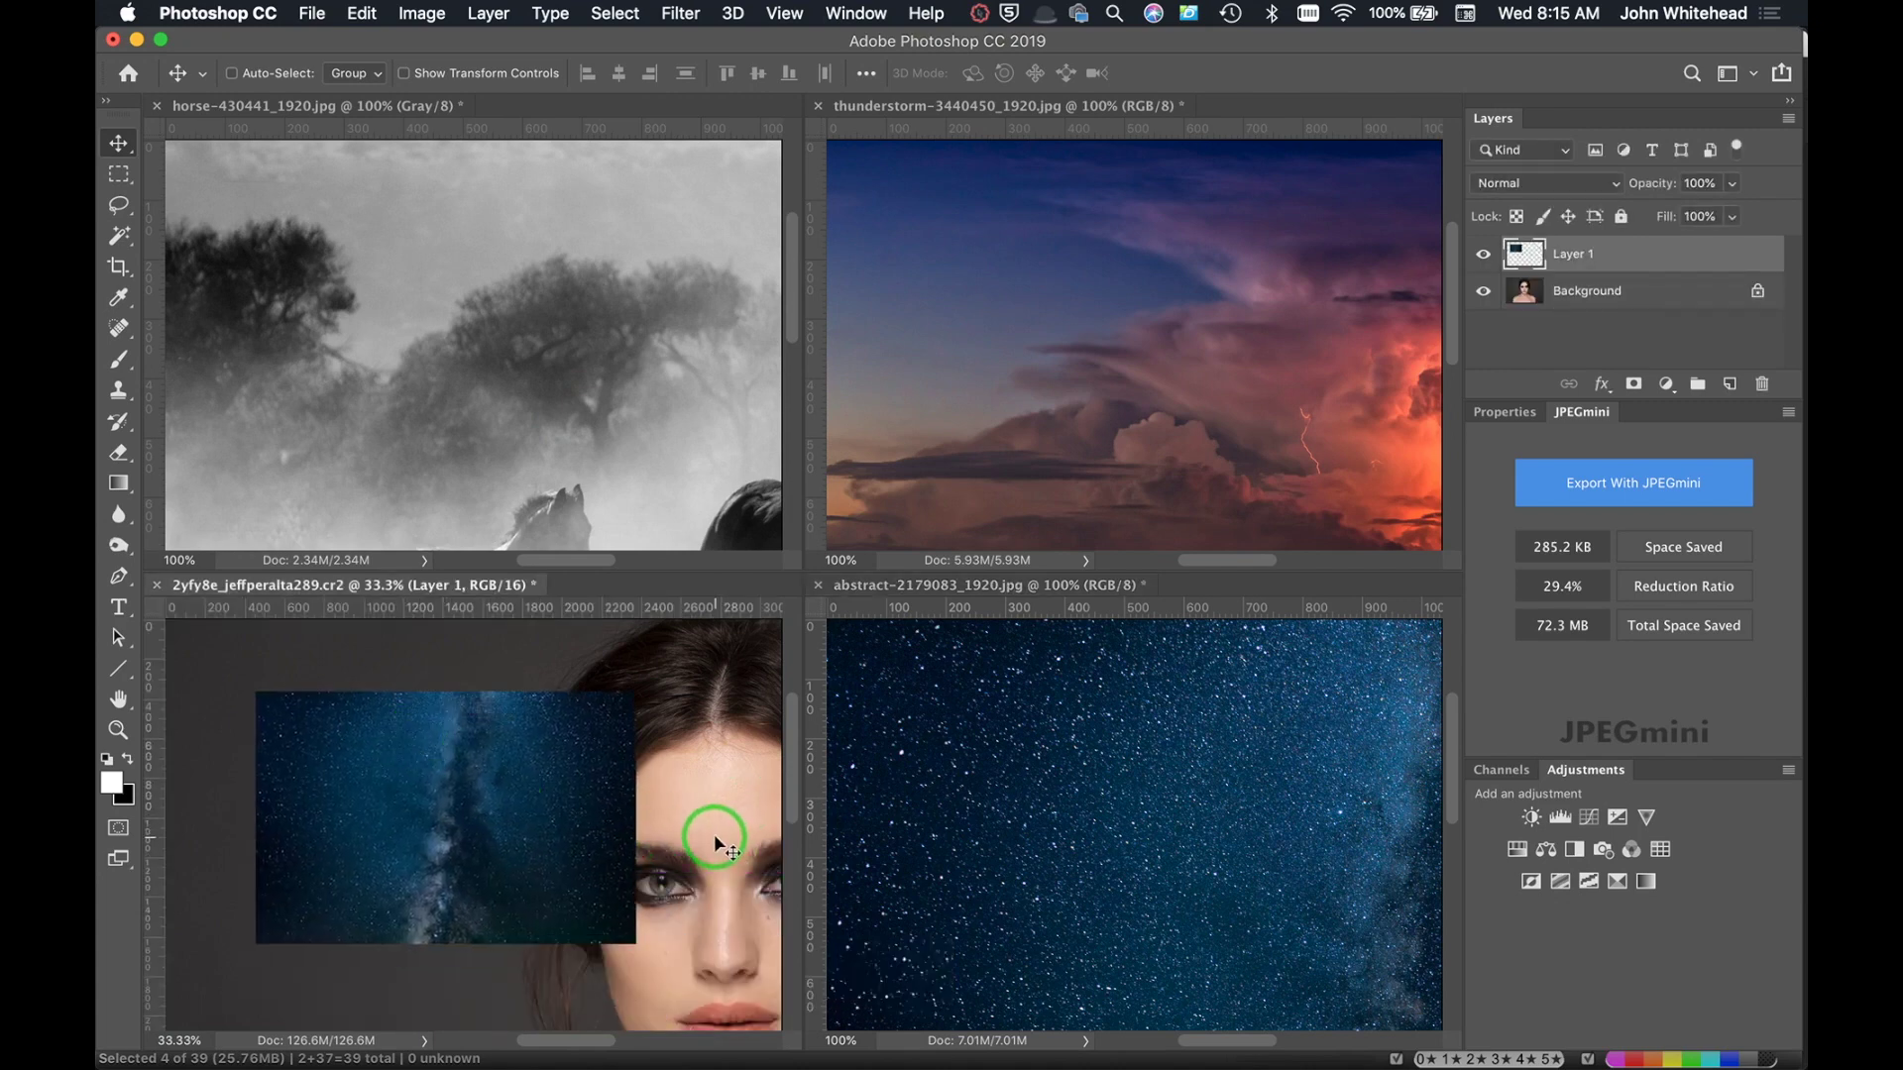
# Copy the thunderstorm image into the portrait as a second new layer
pyautogui.click(1155, 352)
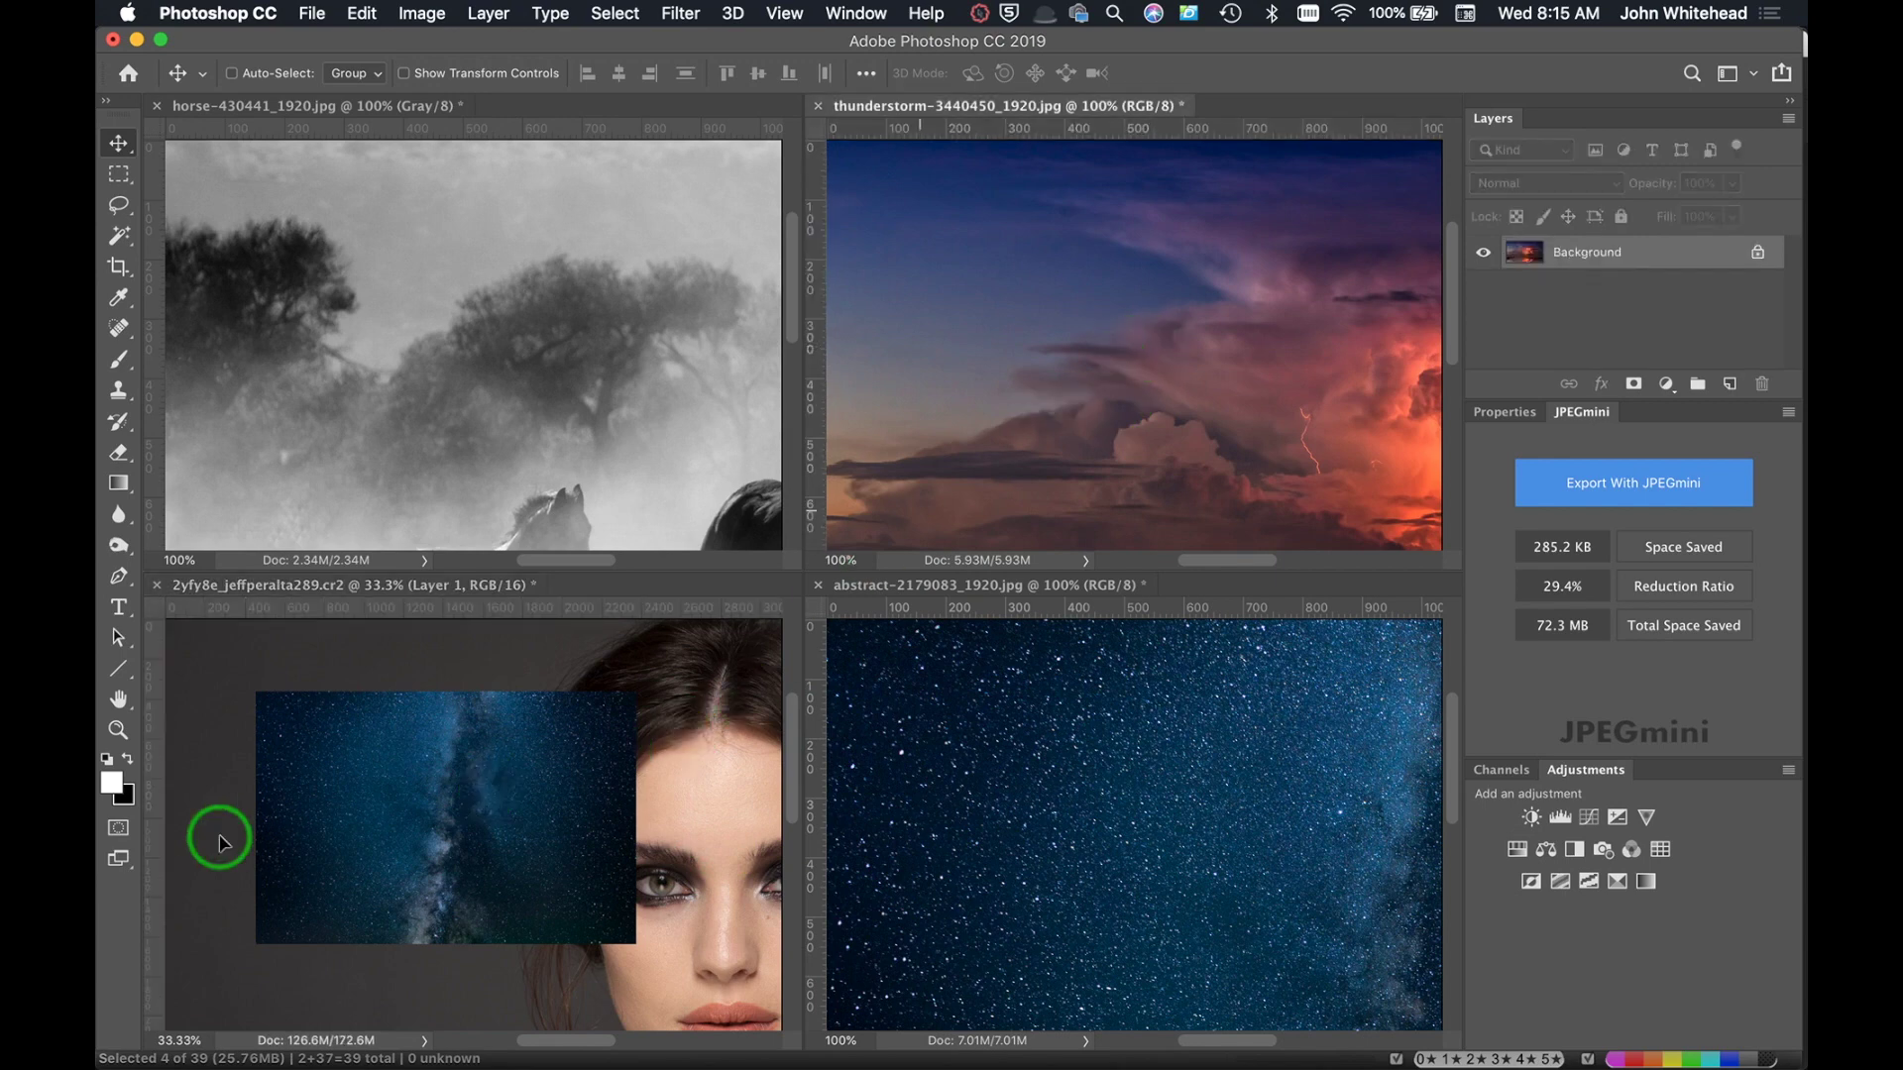
pyautogui.moveTo(219, 844)
pyautogui.mouseDown()
pyautogui.moveTo(373, 799)
pyautogui.moveTo(442, 827)
pyautogui.mouseUp()
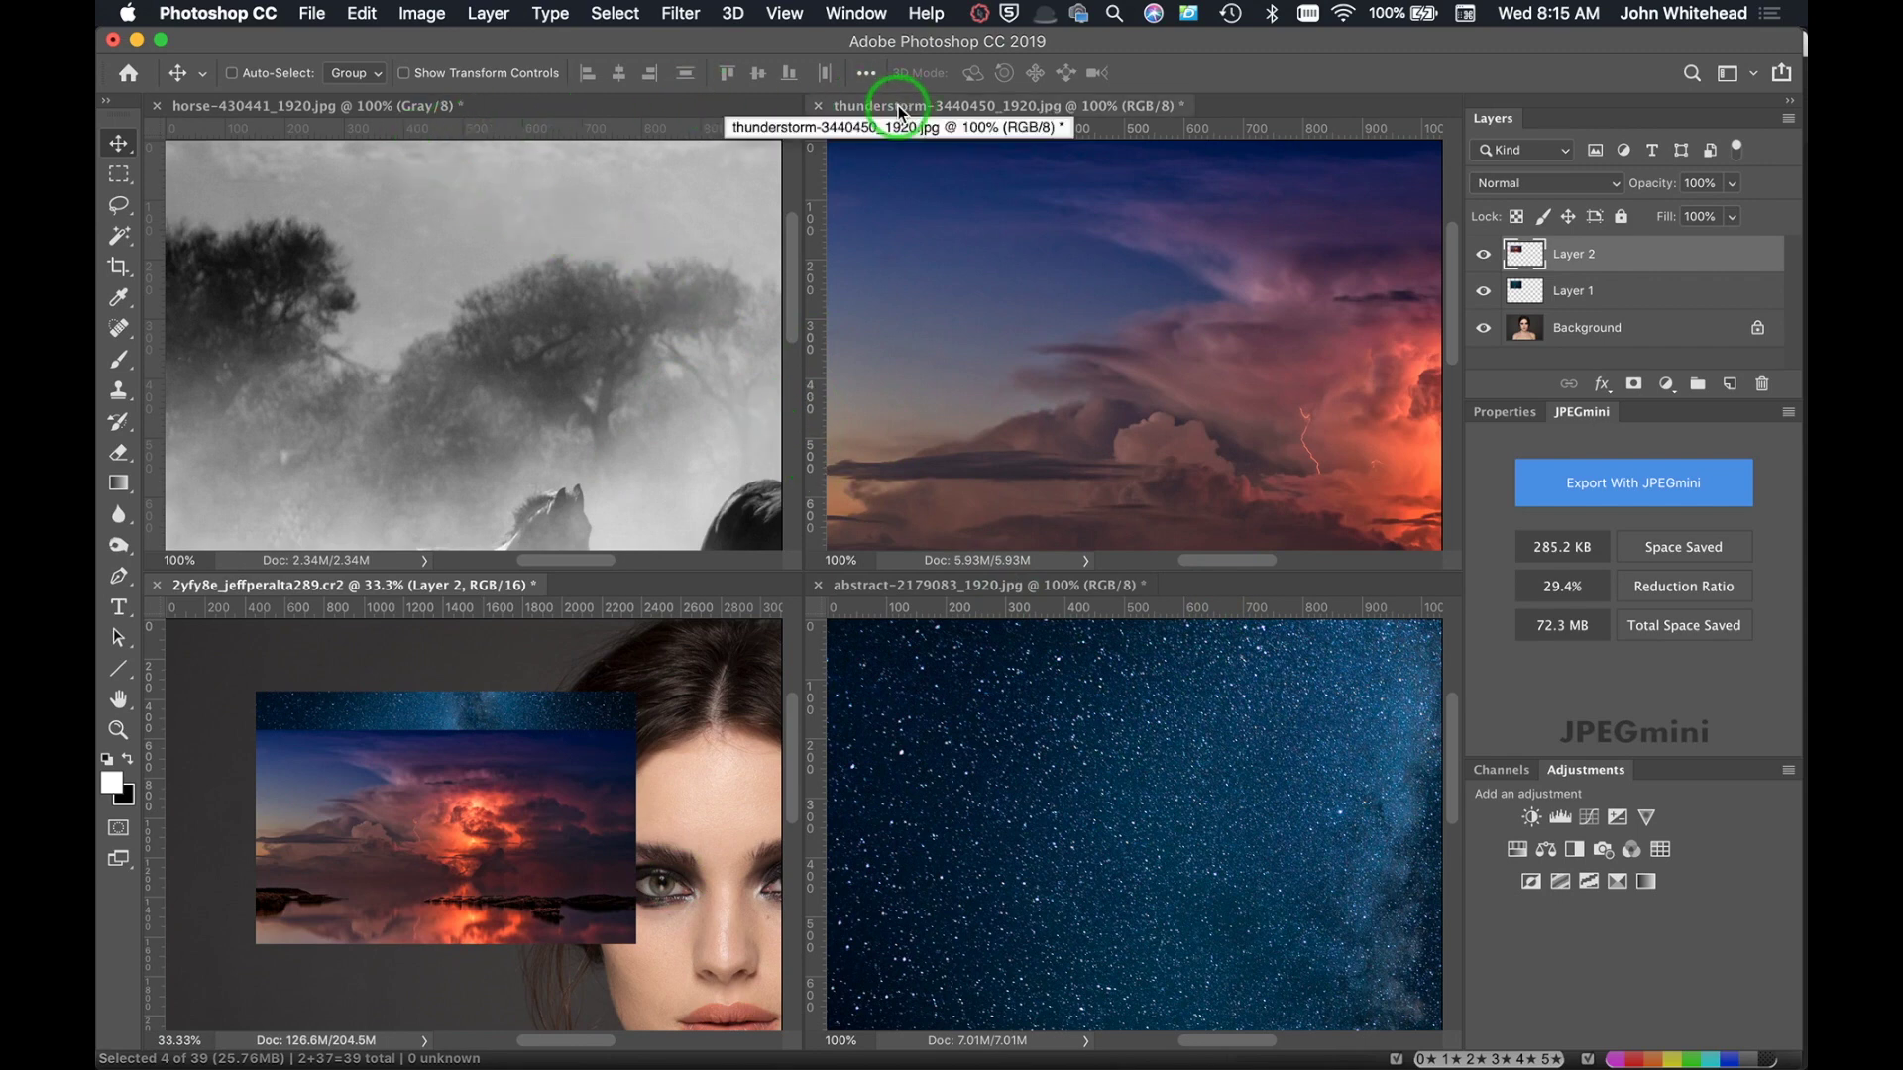
pyautogui.click(858, 10)
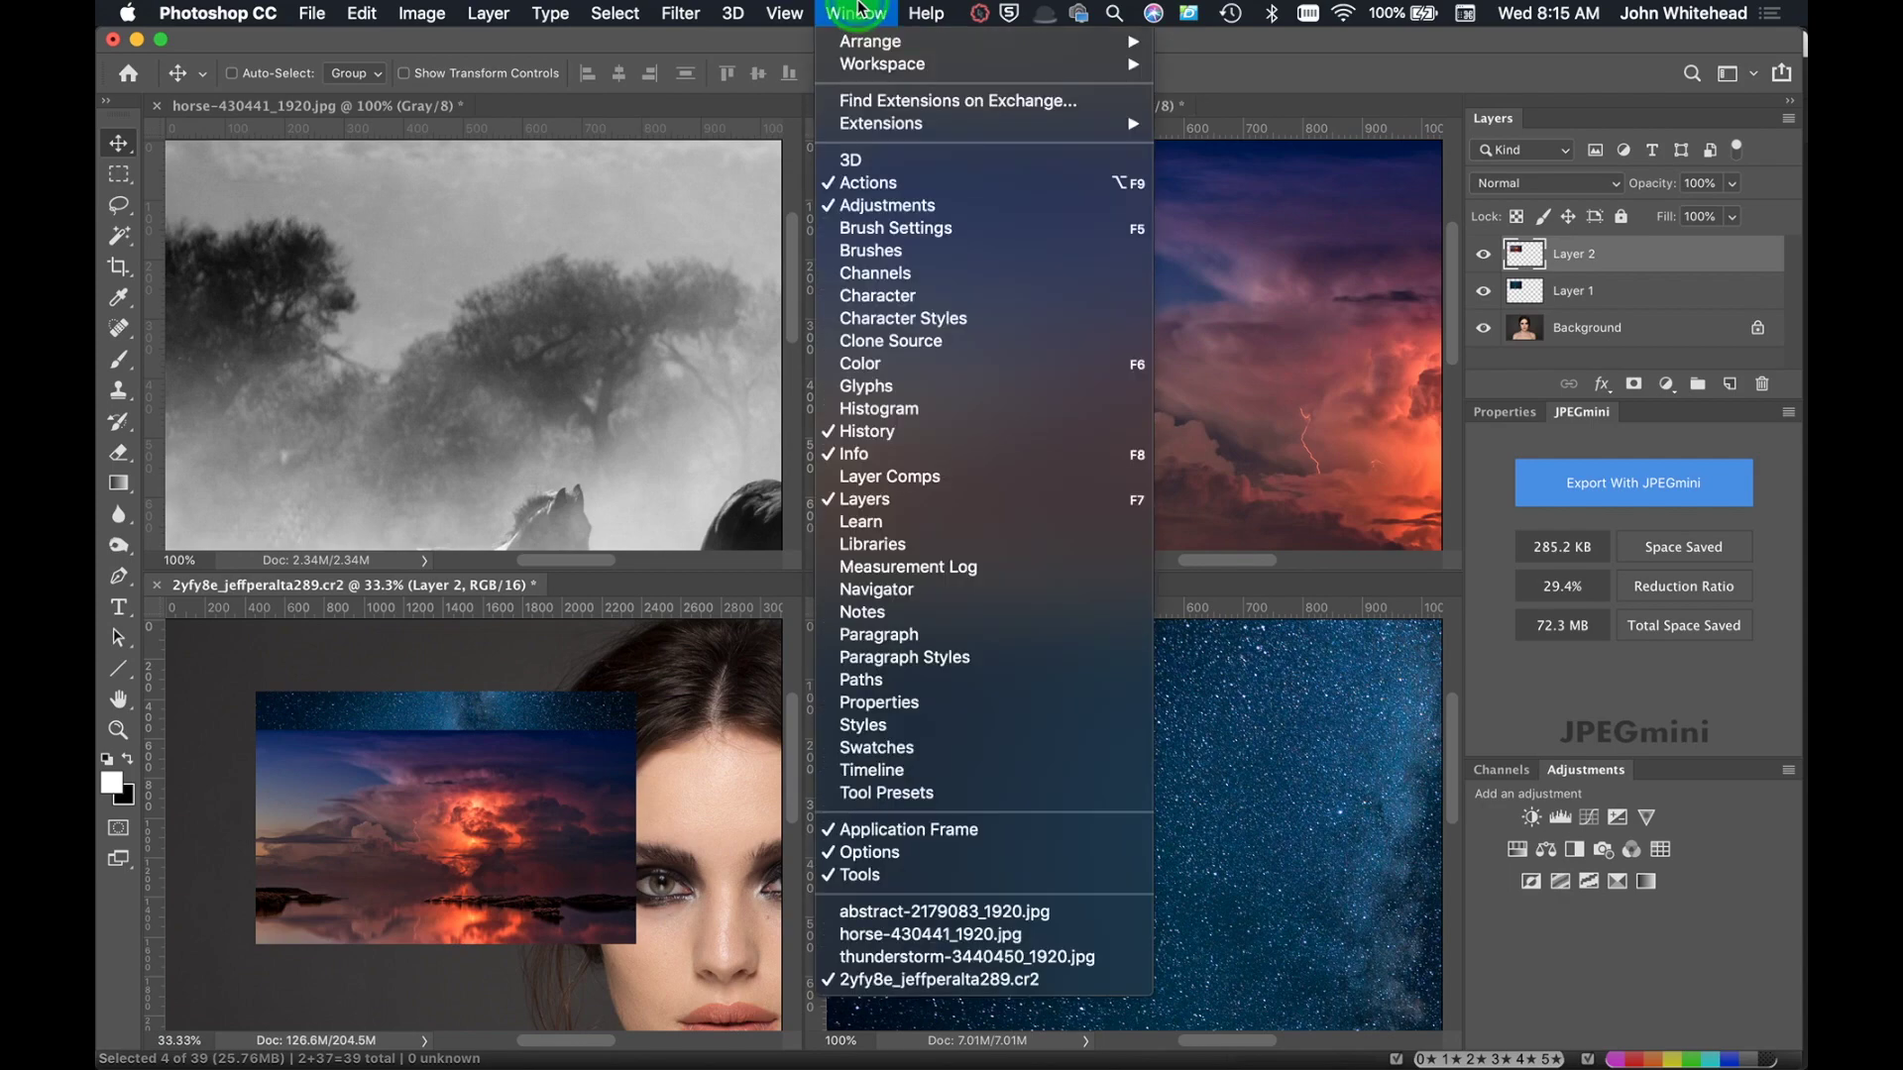
pyautogui.moveTo(878, 42)
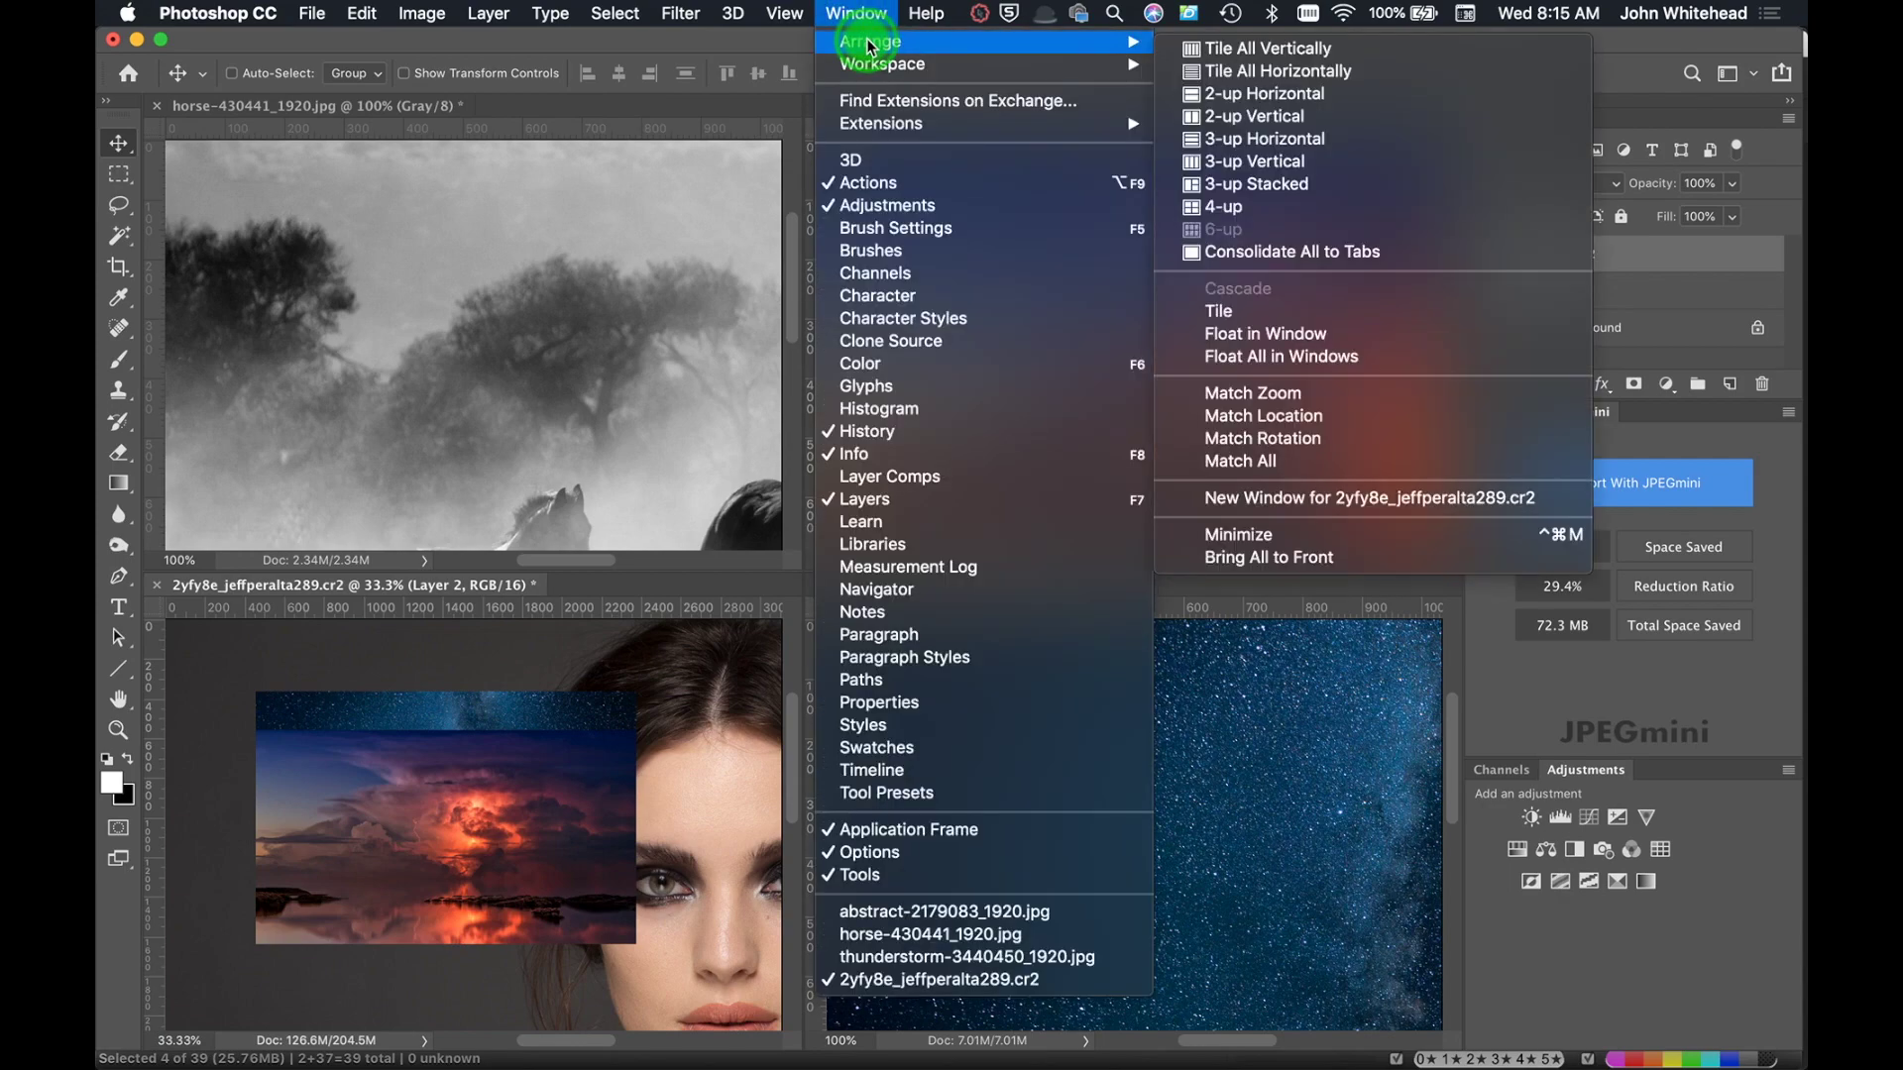
# Use Consolidate All to Tabs to regroup the four images, showing the layered portrait
pyautogui.click(1305, 244)
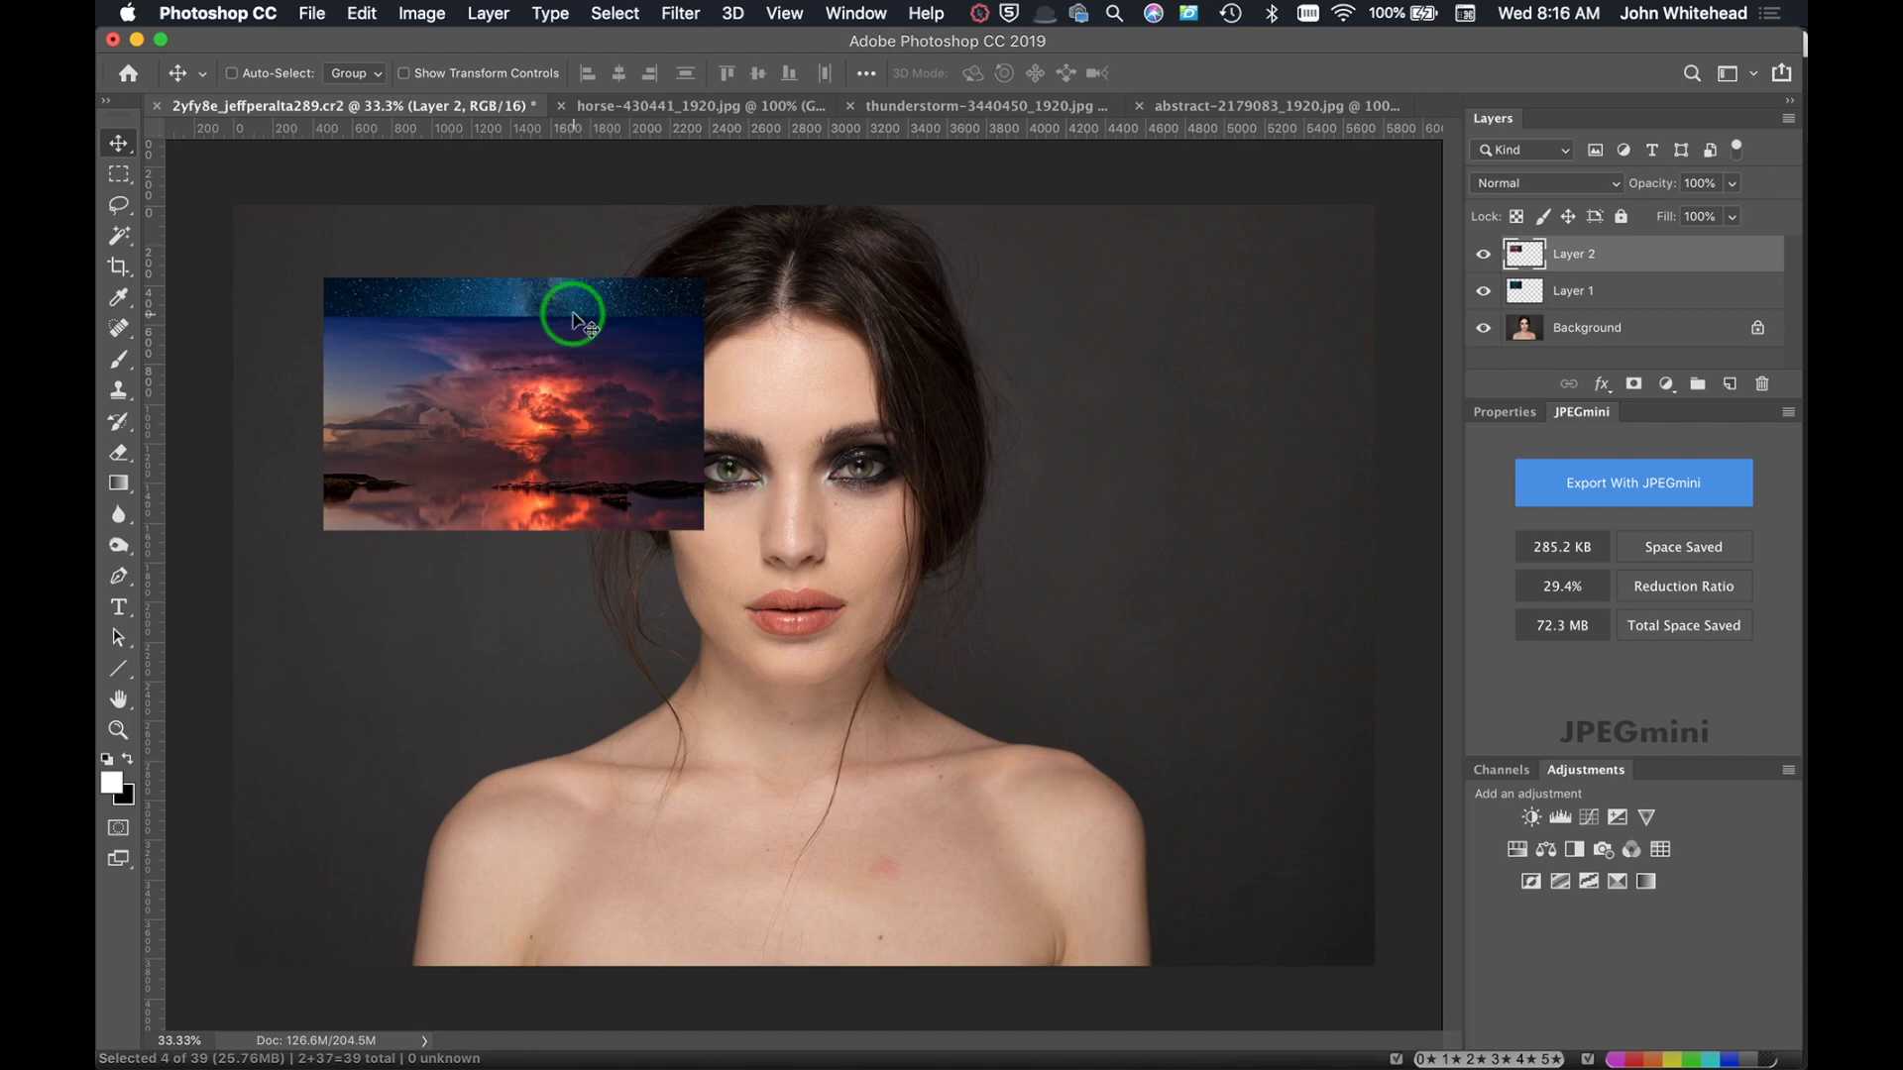
# Open Keyboard Shortcuts for Application Menus and select the Window > 4-up shortcut field
pyautogui.click(362, 12)
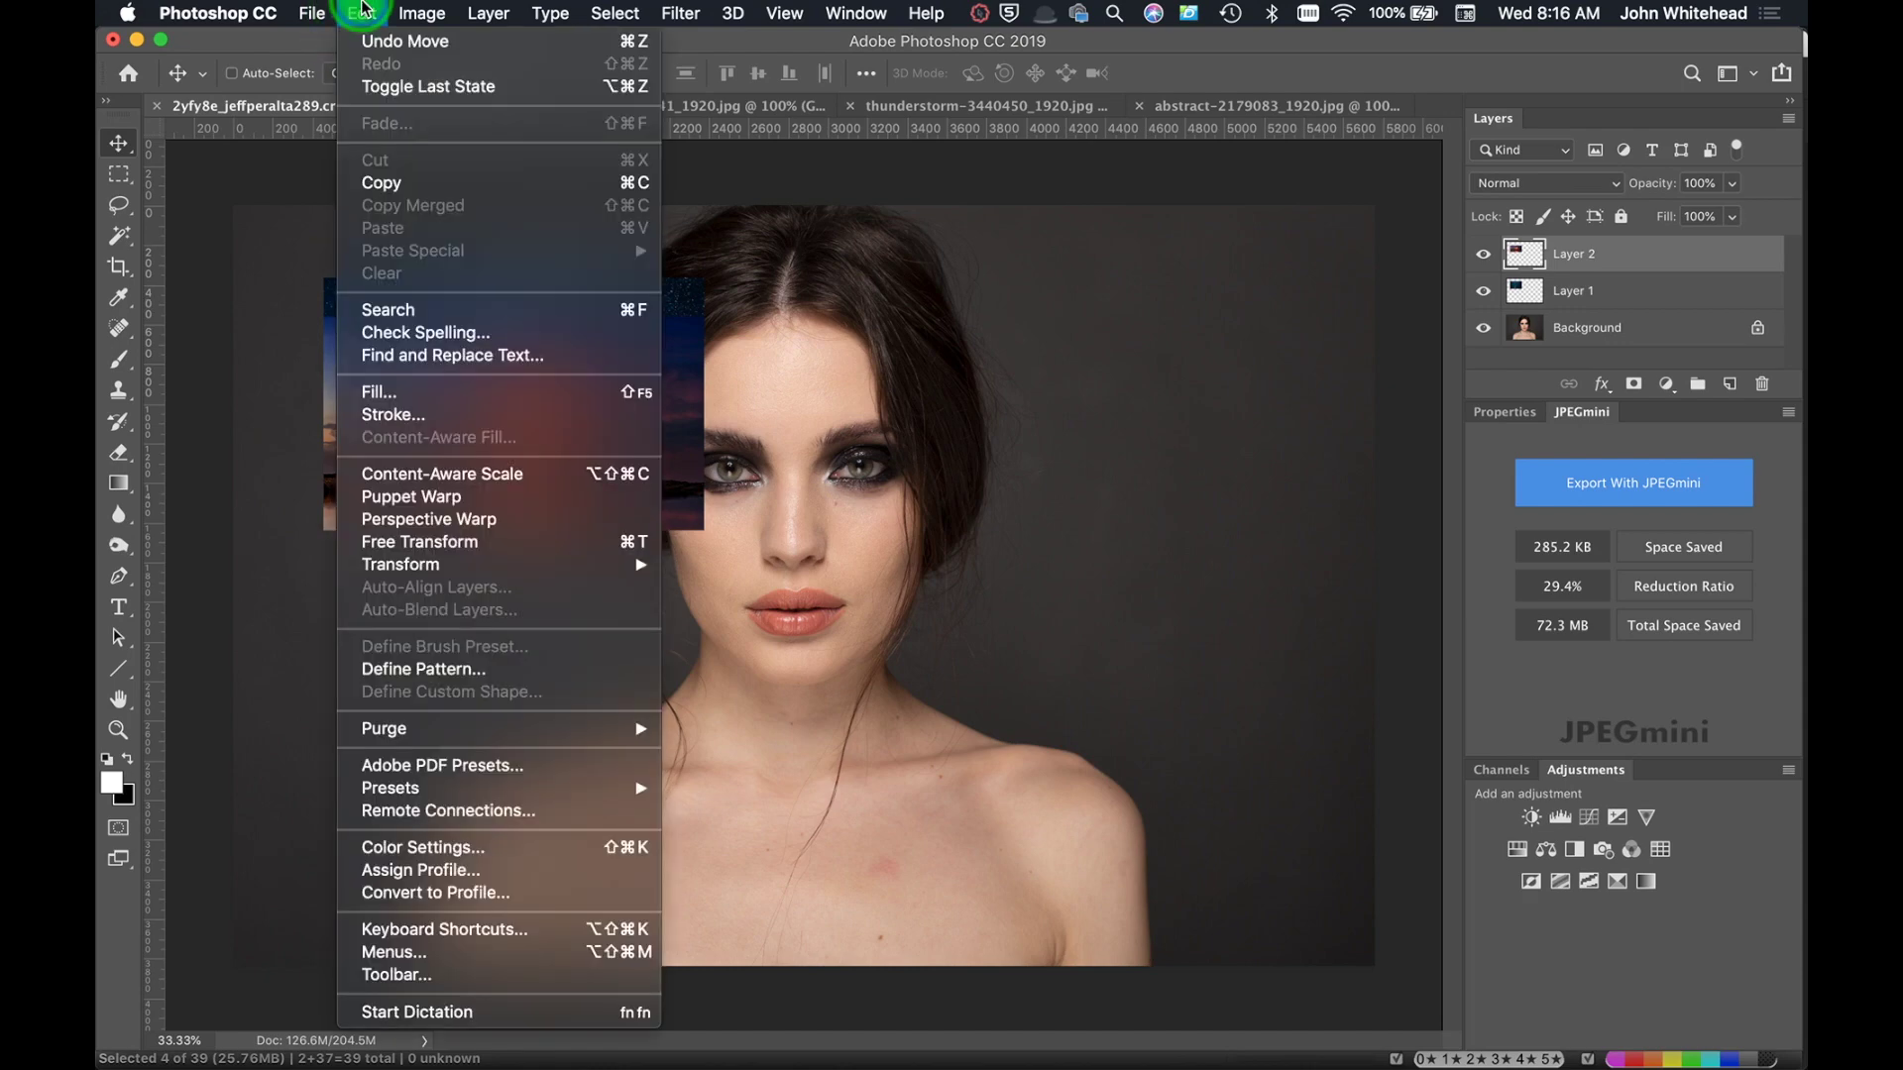
pyautogui.click(412, 931)
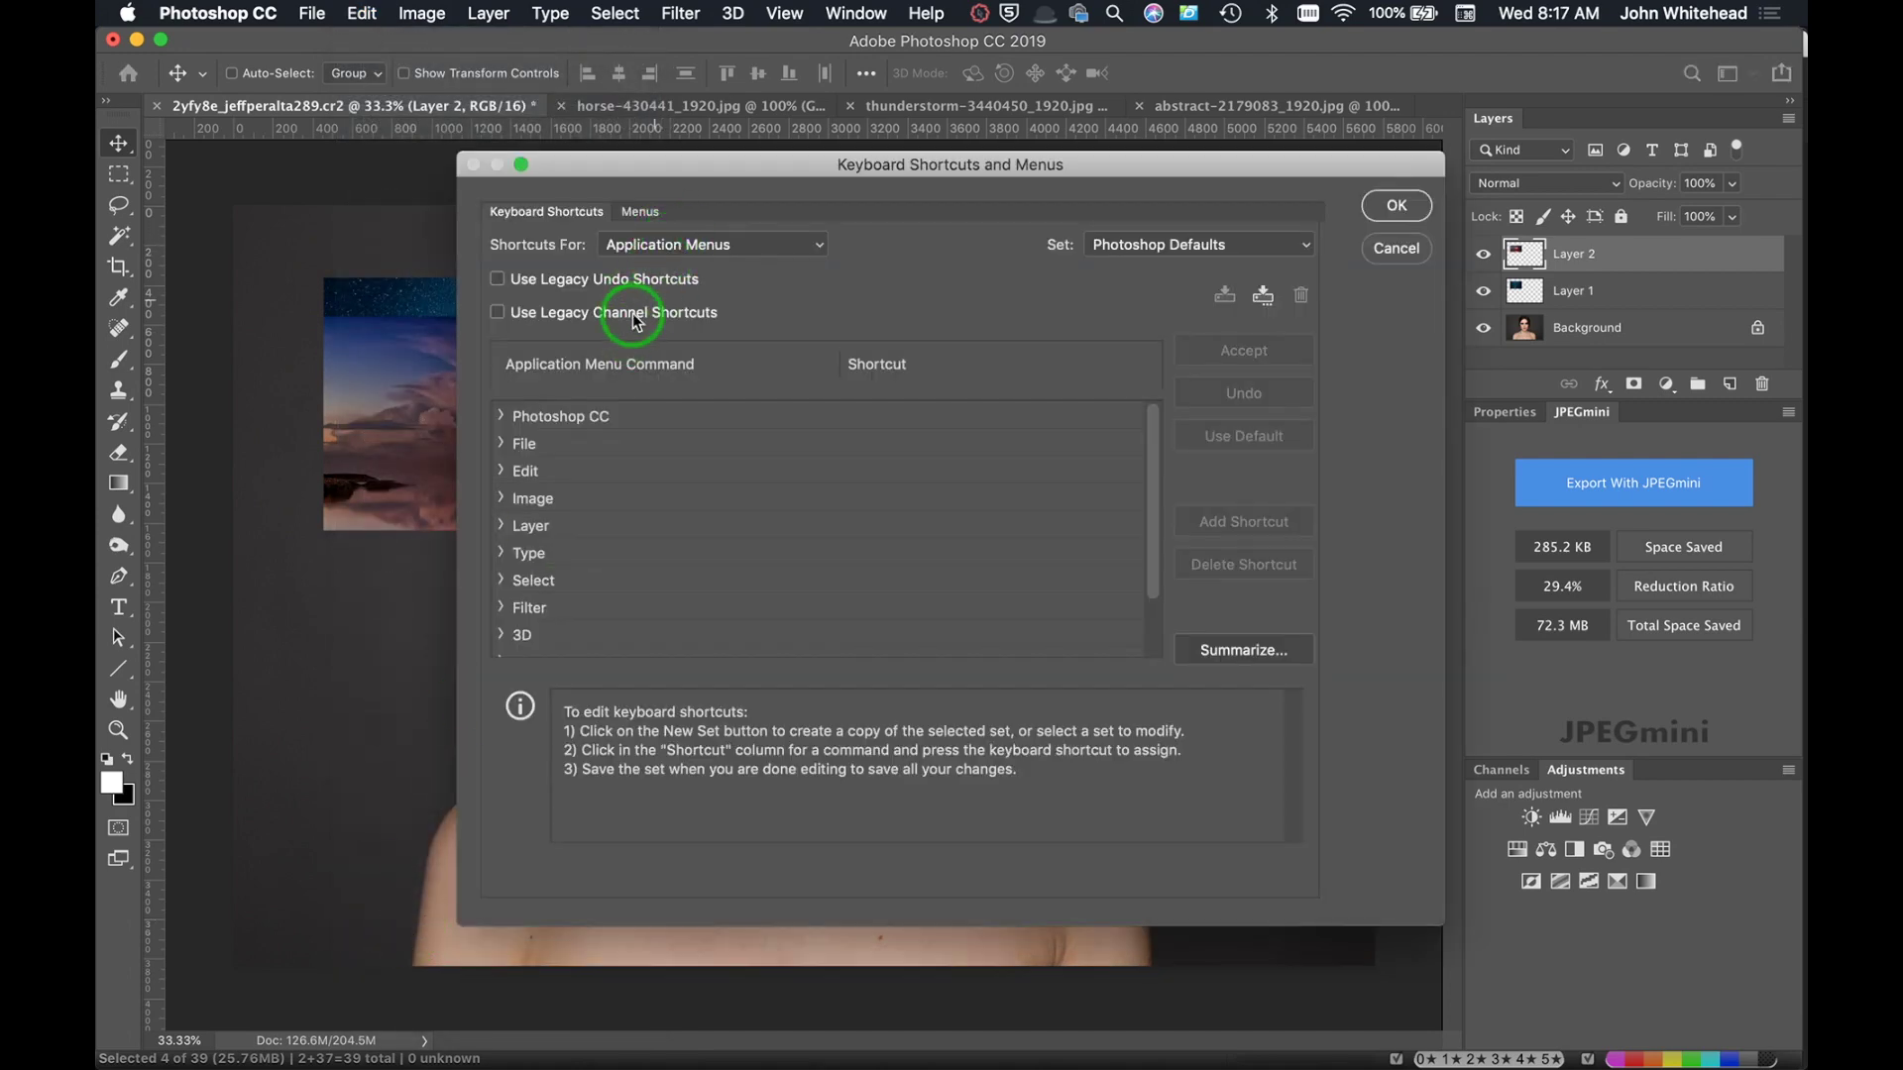
pyautogui.scroll(-1, 806, 513)
pyautogui.scroll(-3, 805, 513)
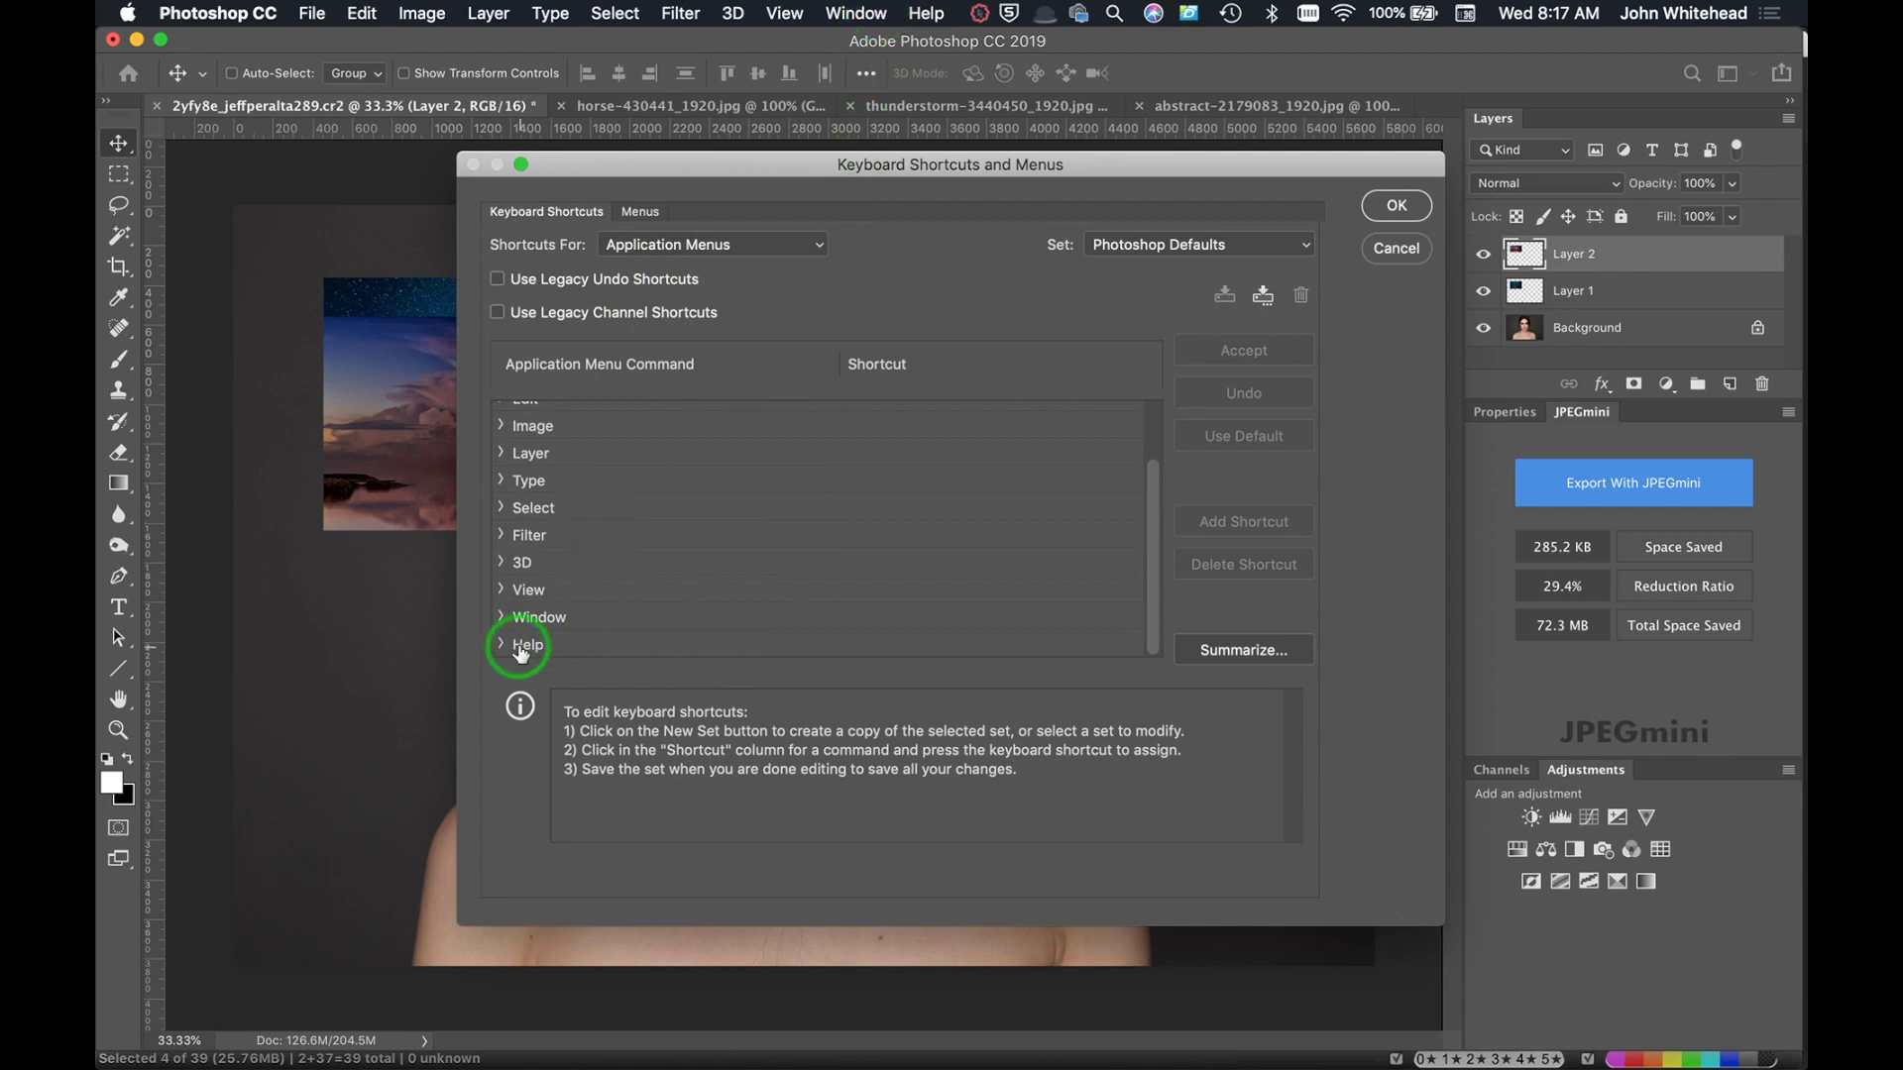
pyautogui.click(498, 619)
pyautogui.scroll(-4, 641, 558)
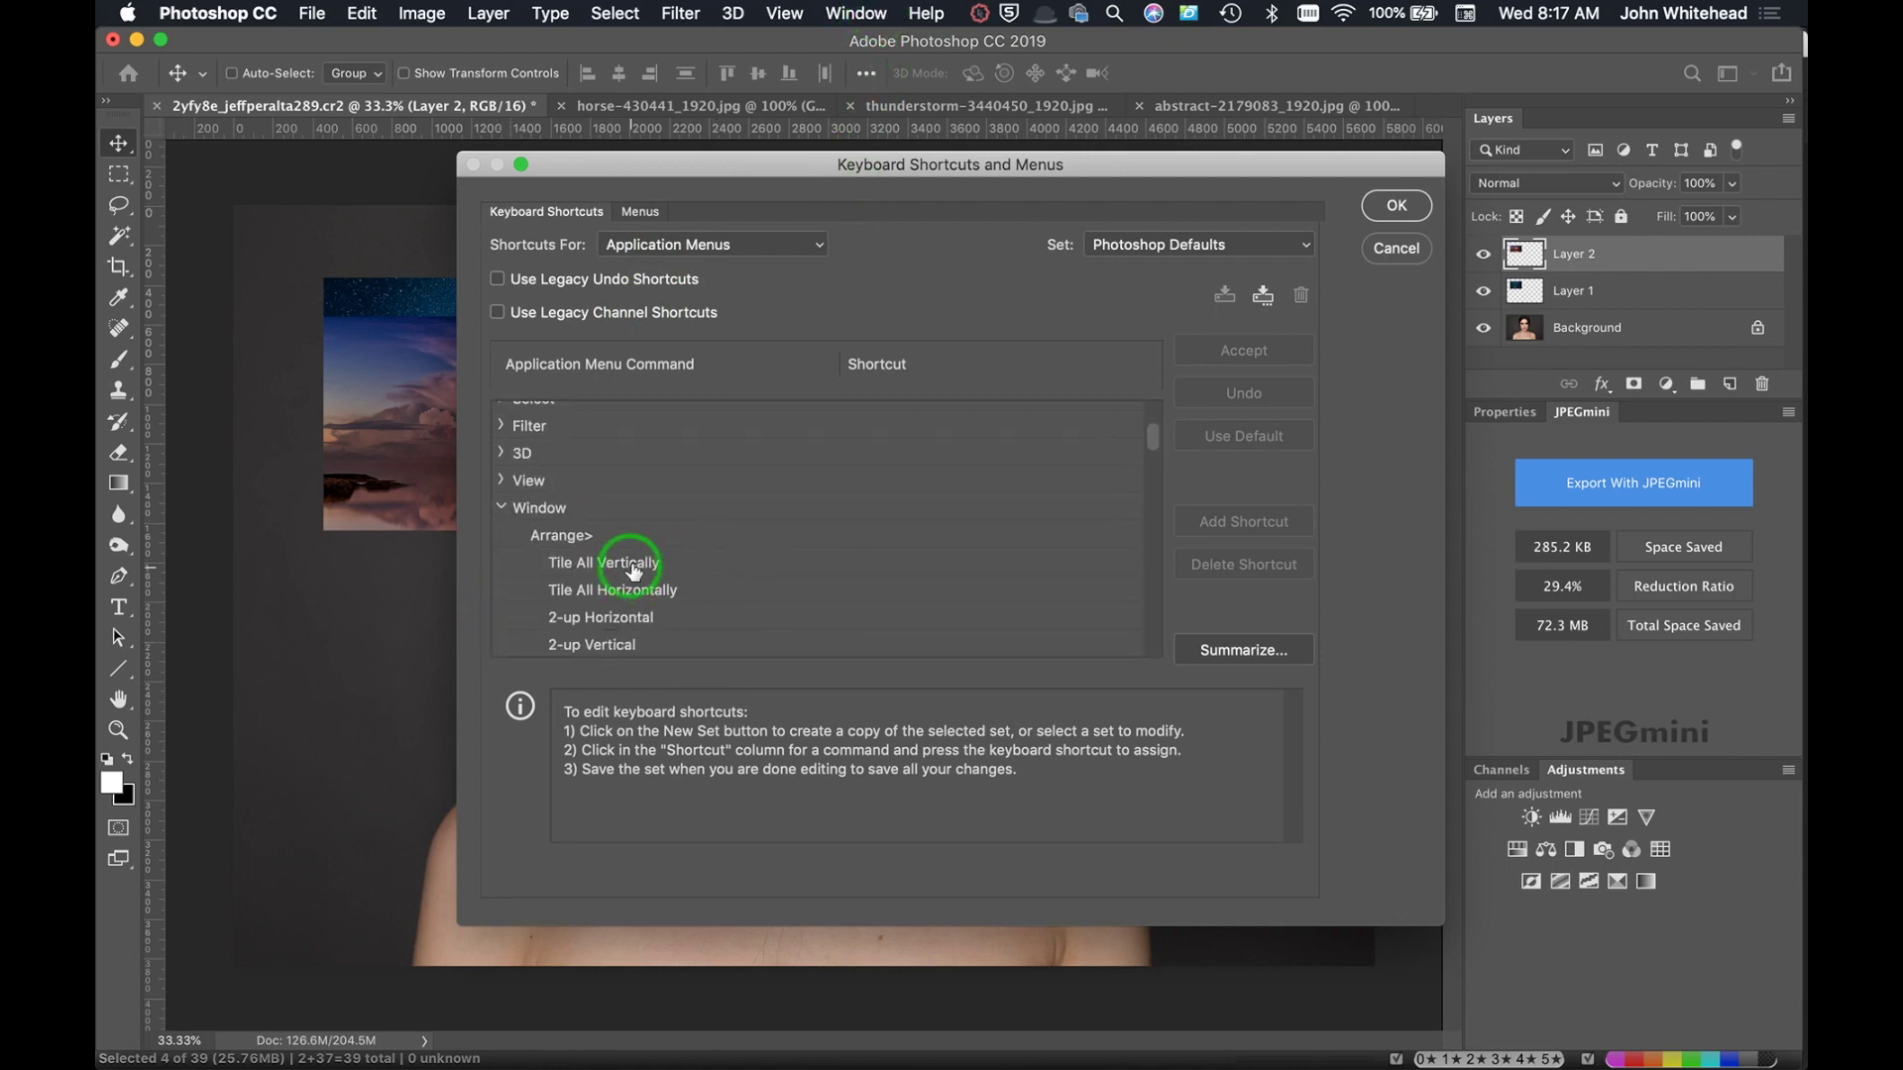
pyautogui.scroll(-3, 584, 542)
pyautogui.scroll(-3, 587, 550)
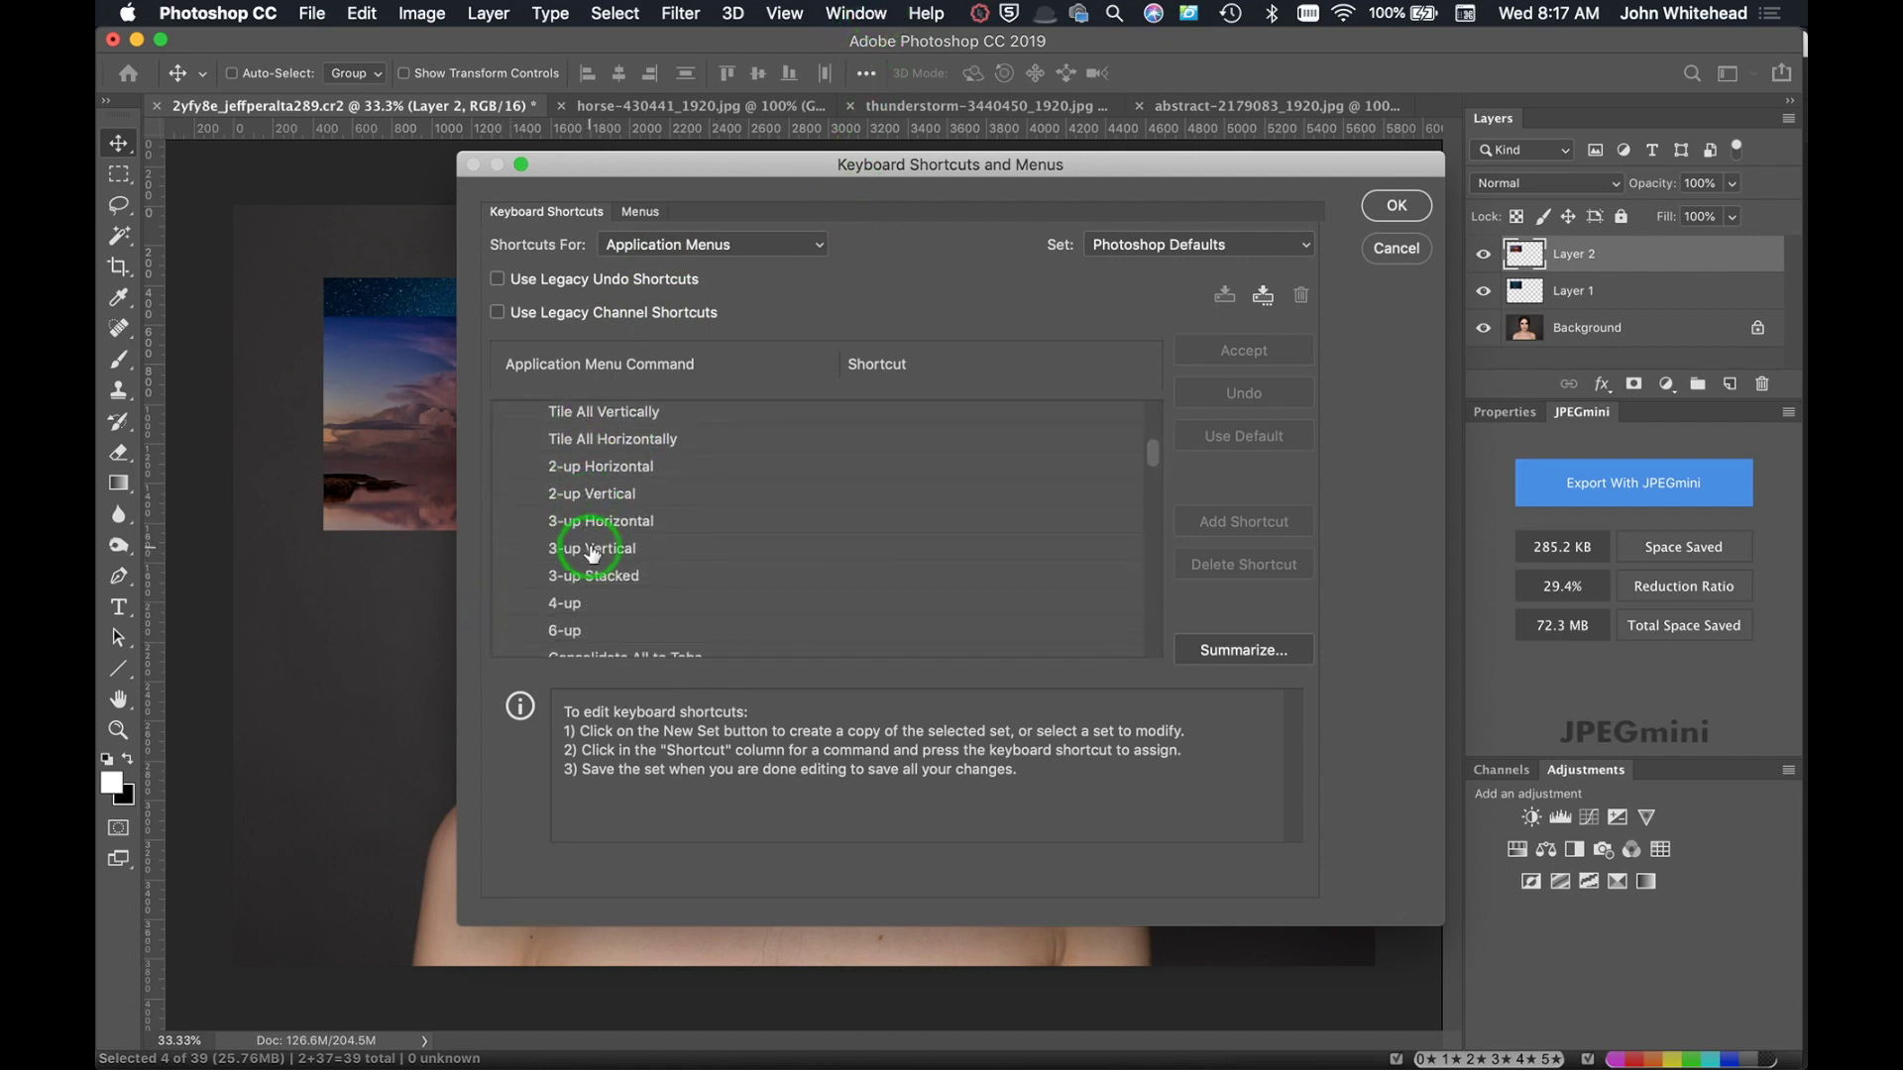
pyautogui.click(572, 593)
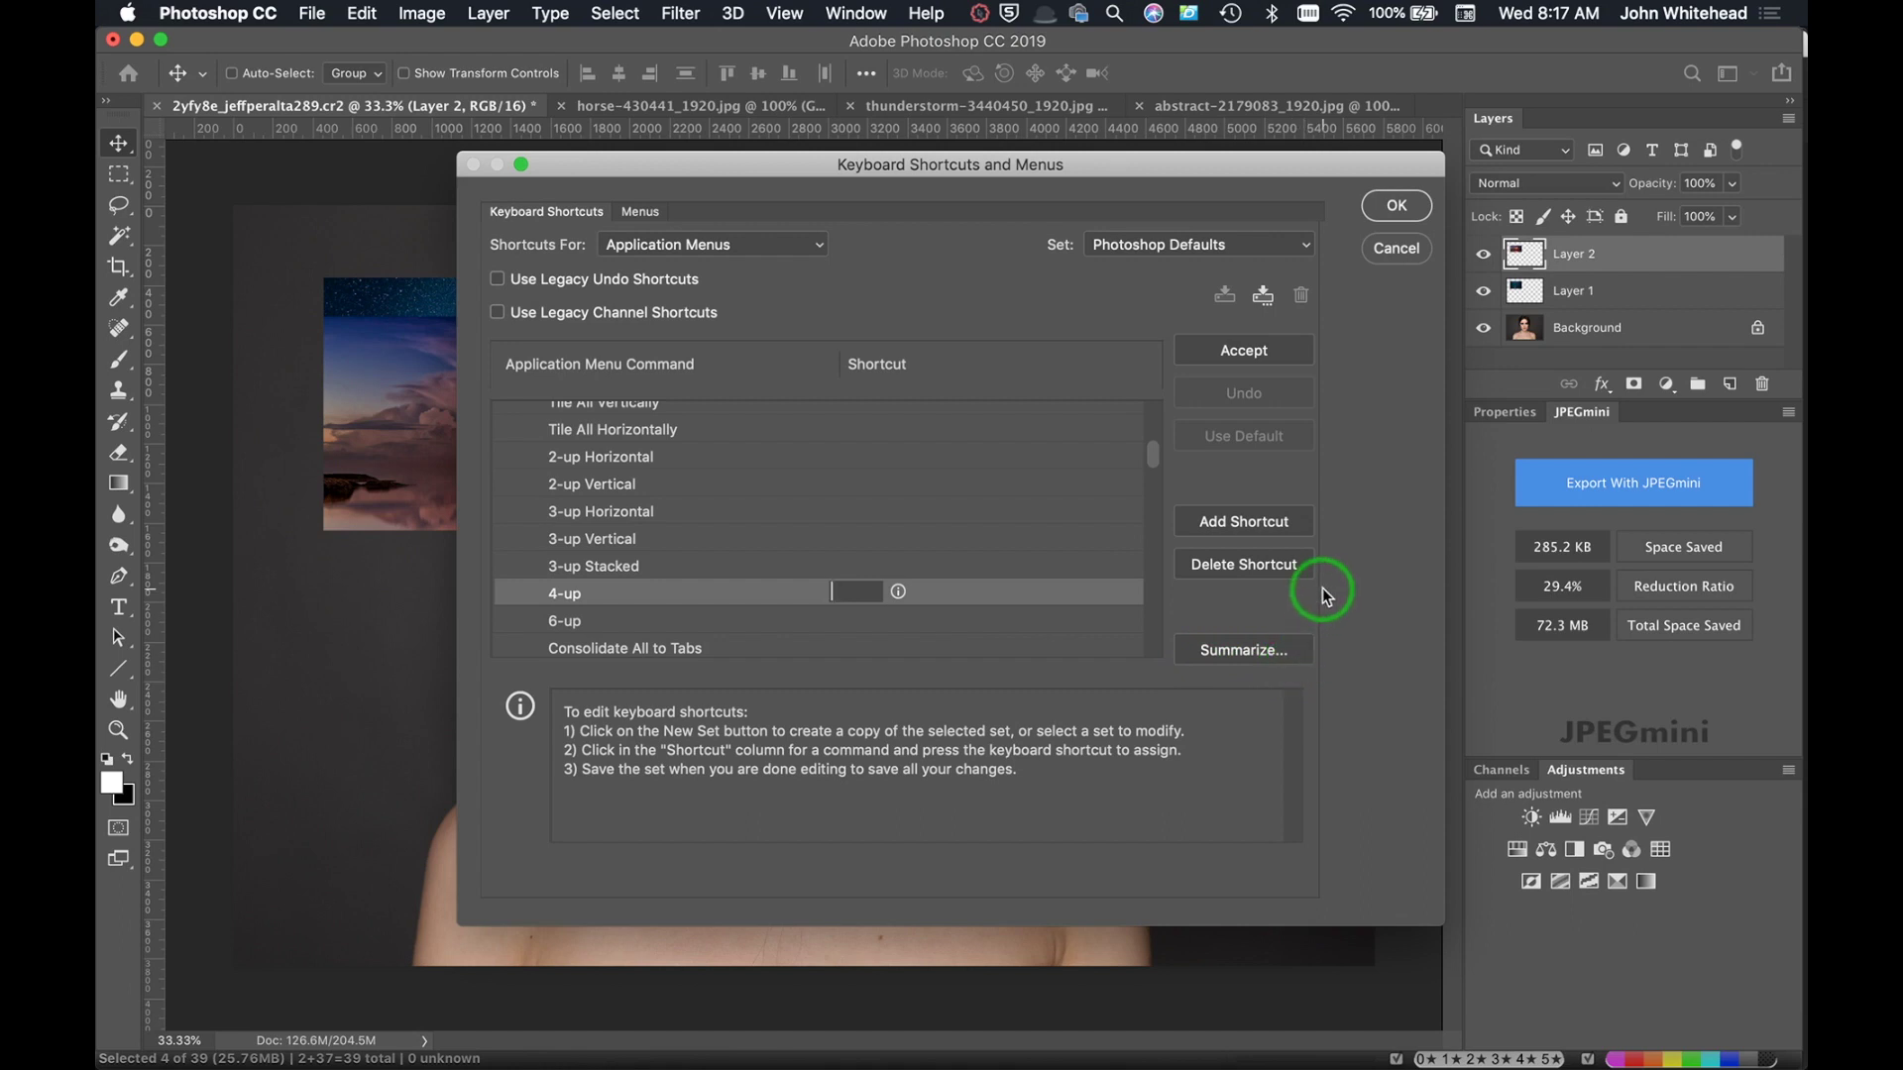
pyautogui.press('super')
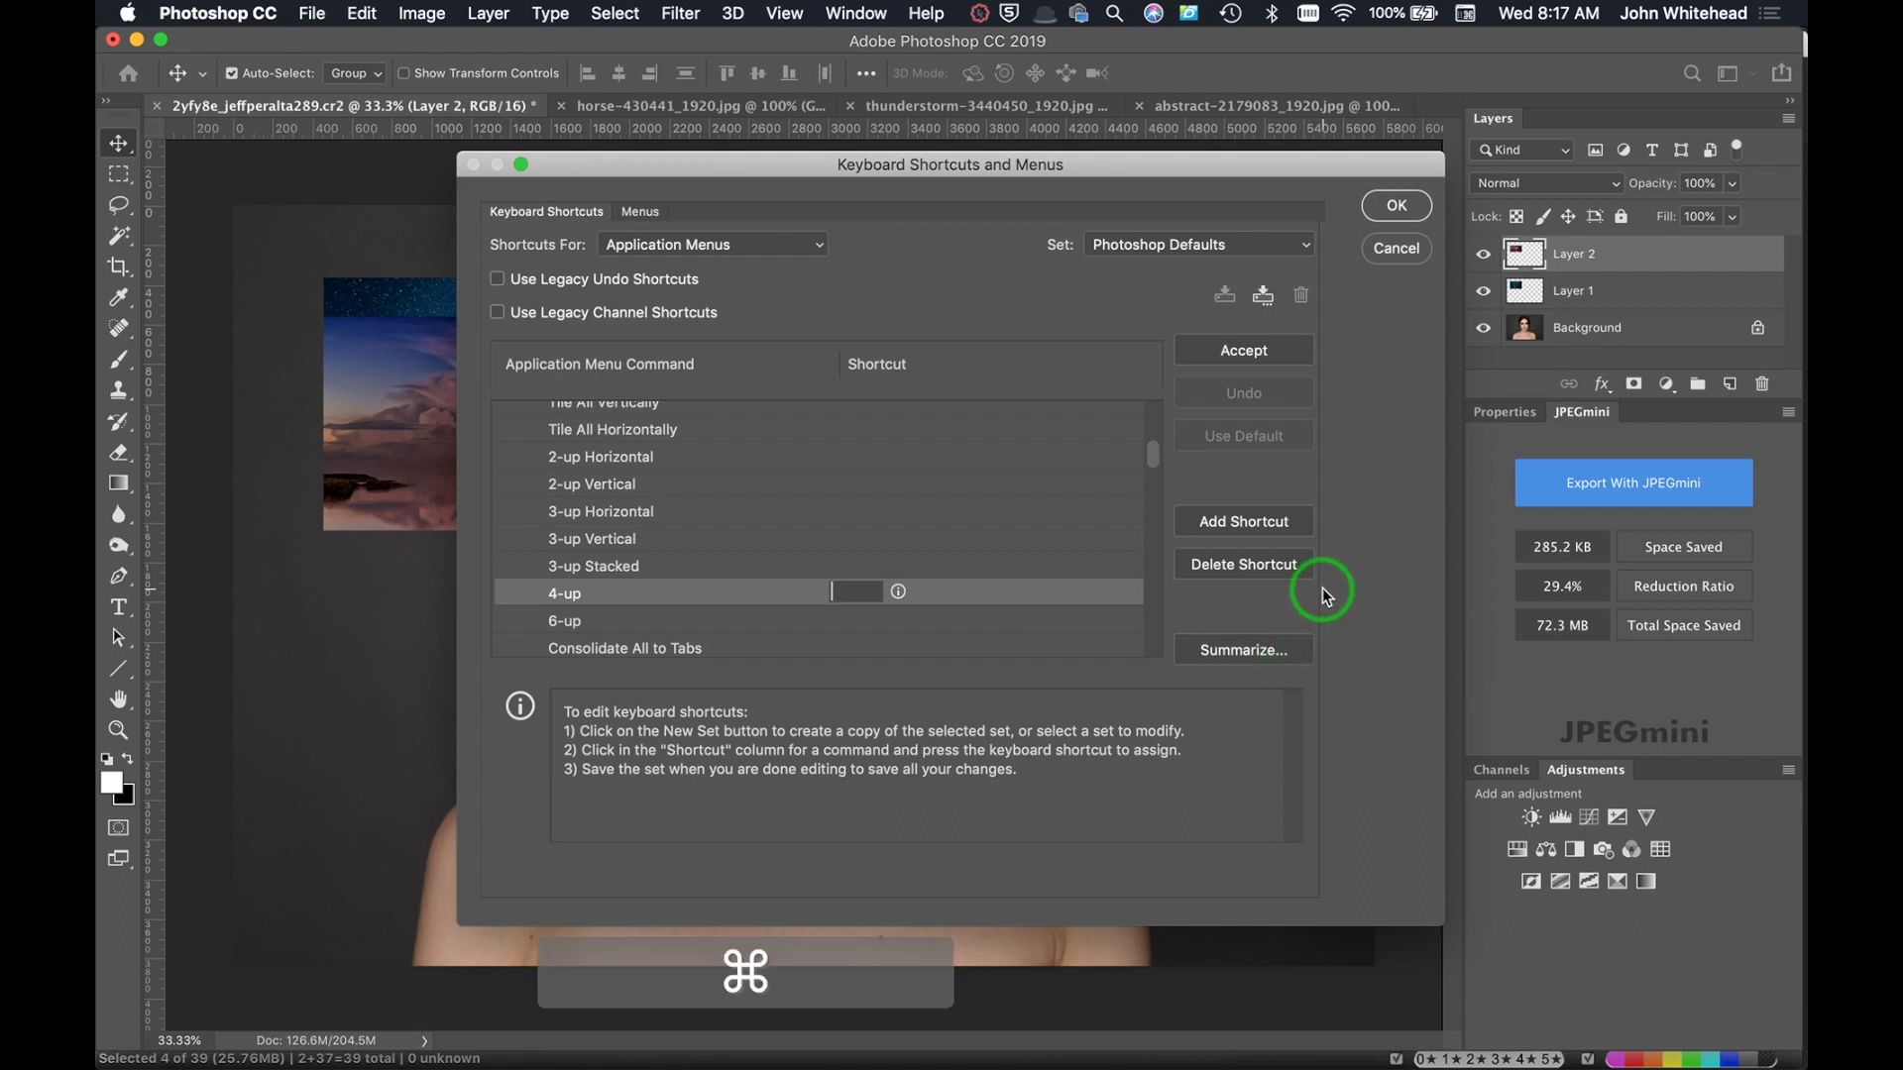
# Assign Shift+Cmd+T to 4-up after conflicting tries like Opt+Cmd+4, and accept it
pyautogui.press('shift')
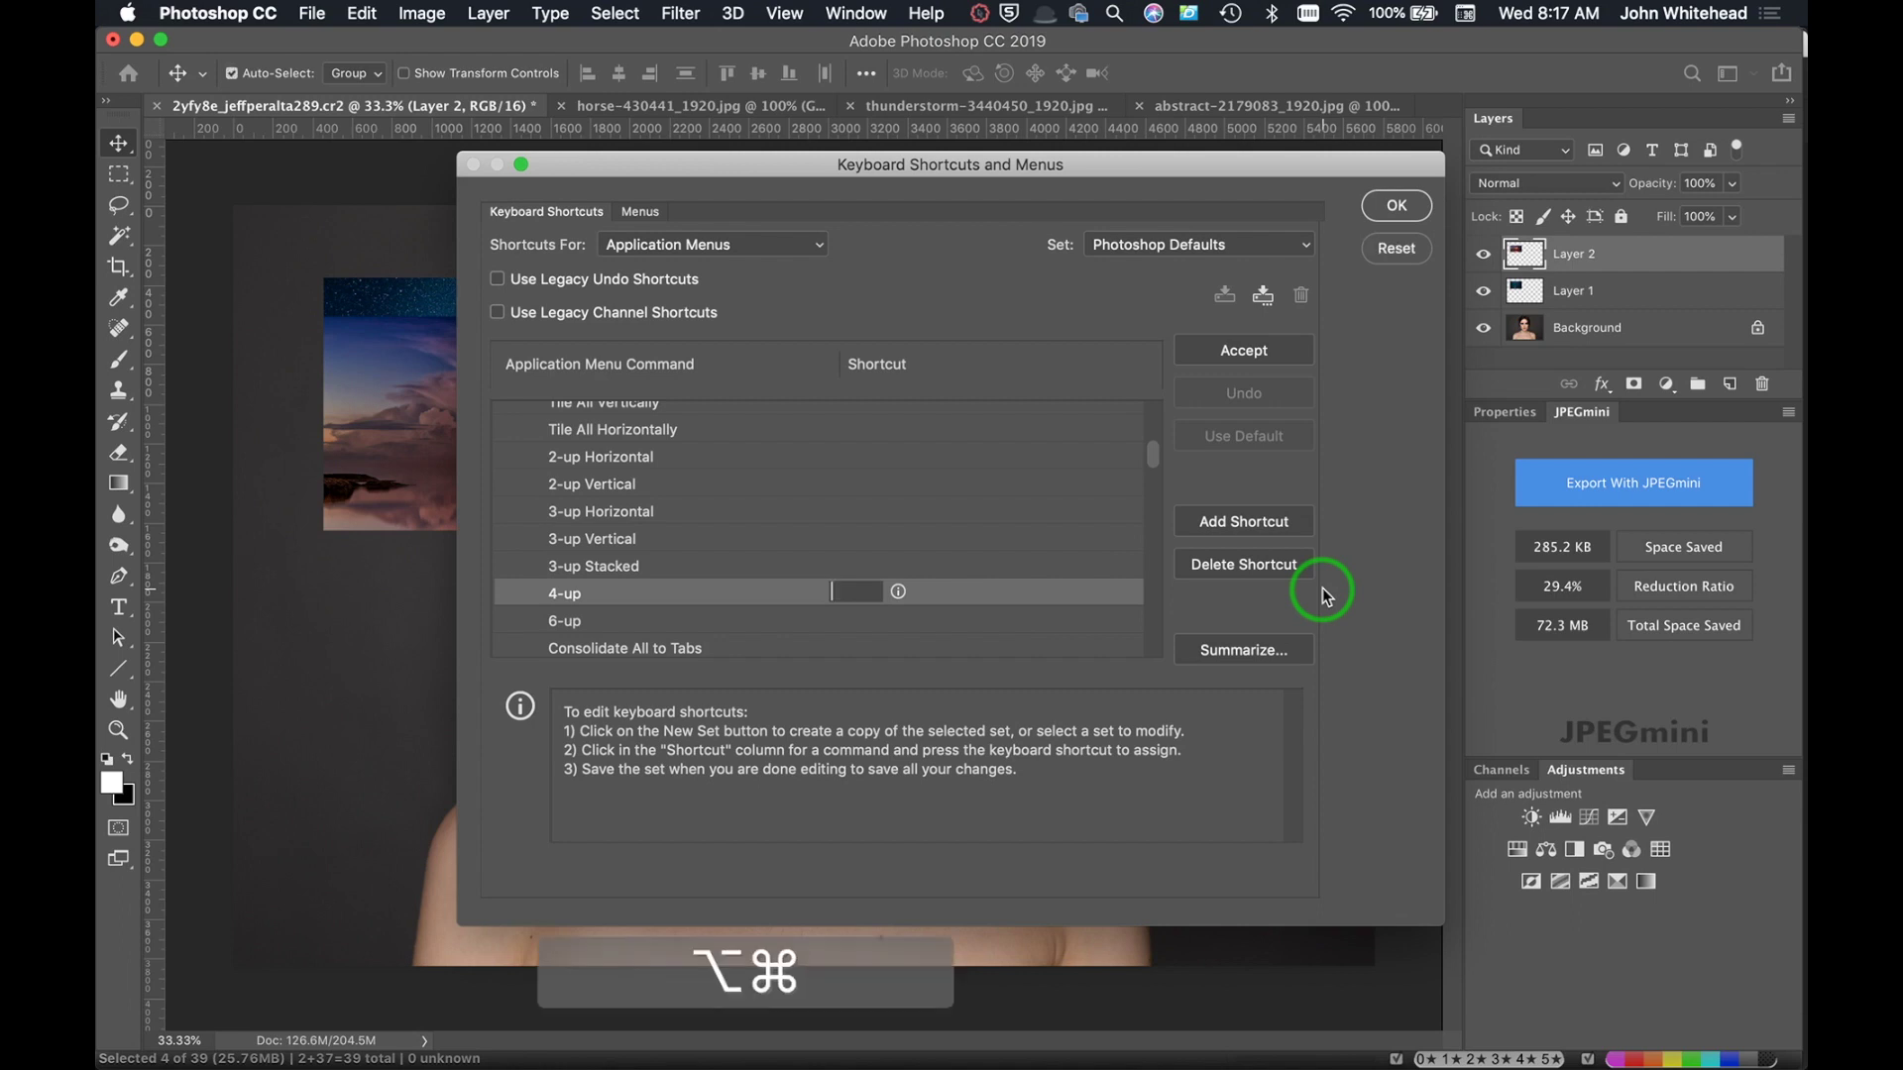
pyautogui.press('alt+super+4')
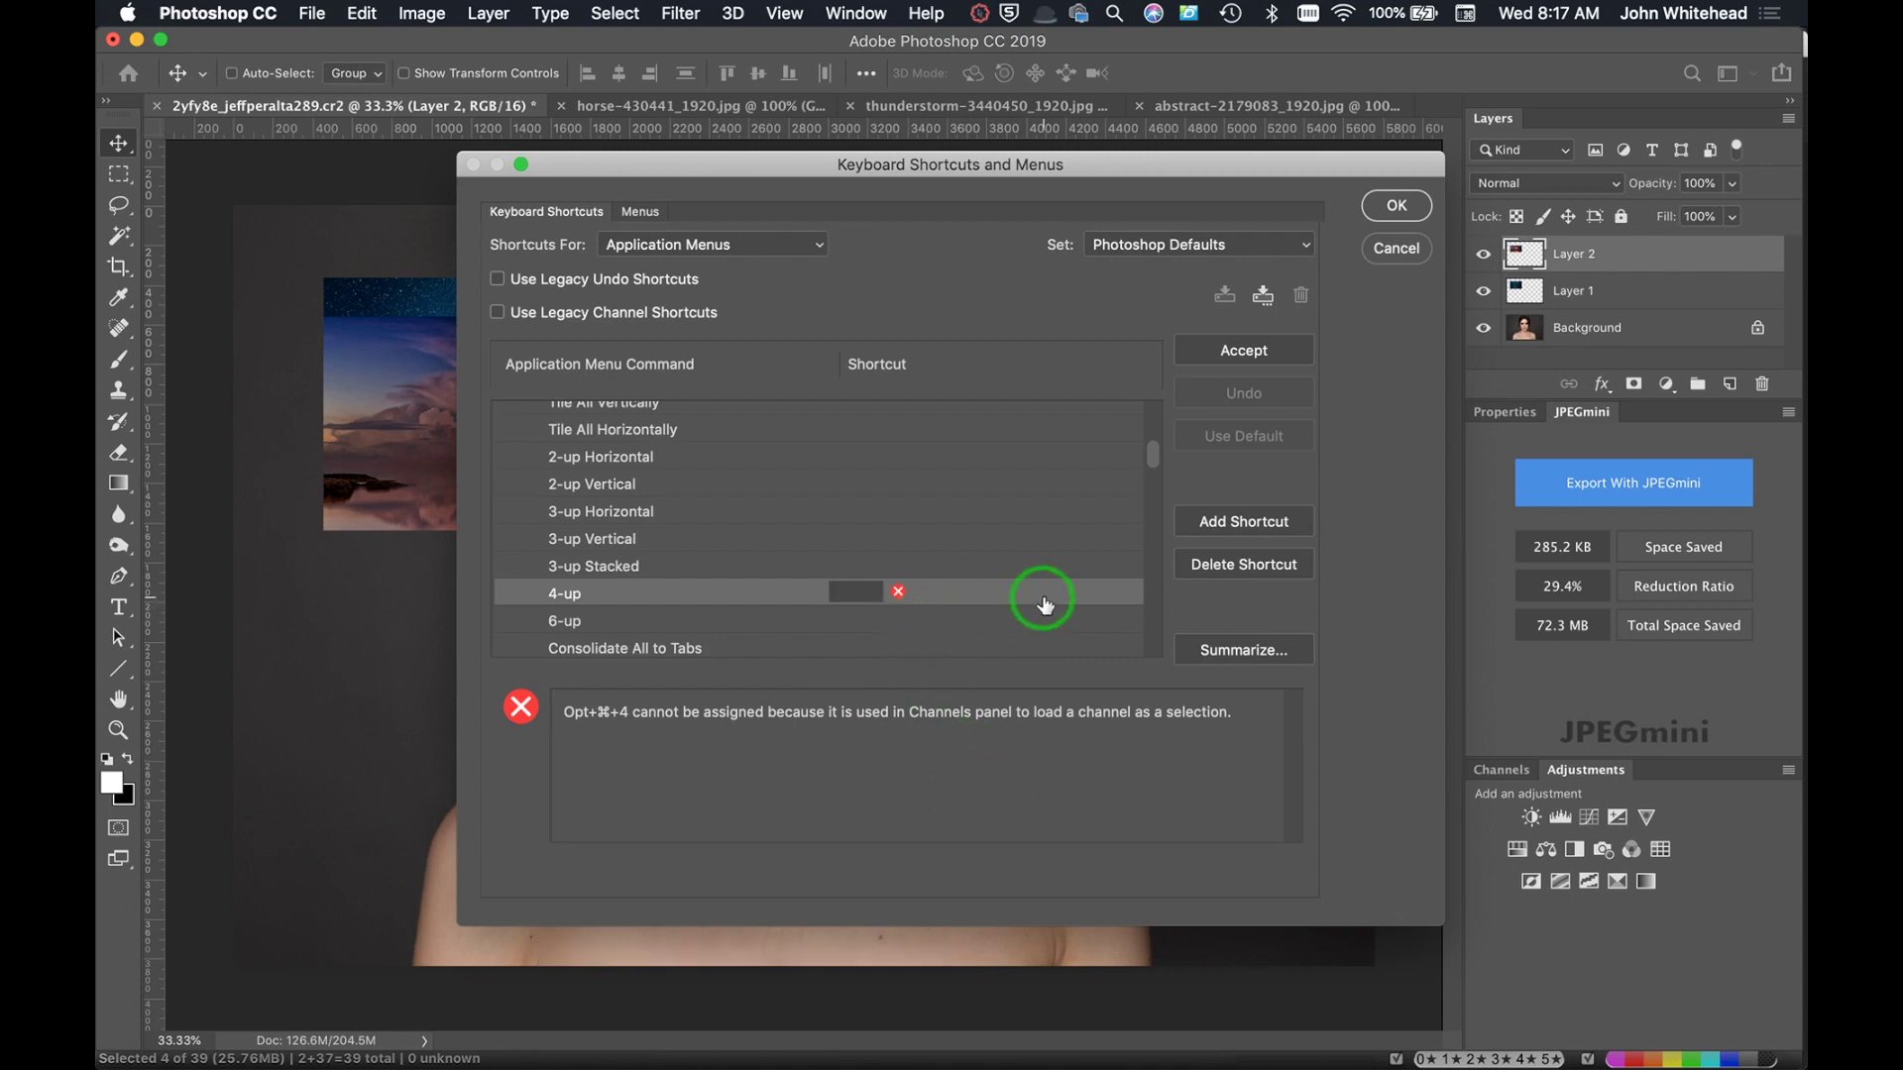
pyautogui.press('super+alt')
pyautogui.press('super+alt+shift+4')
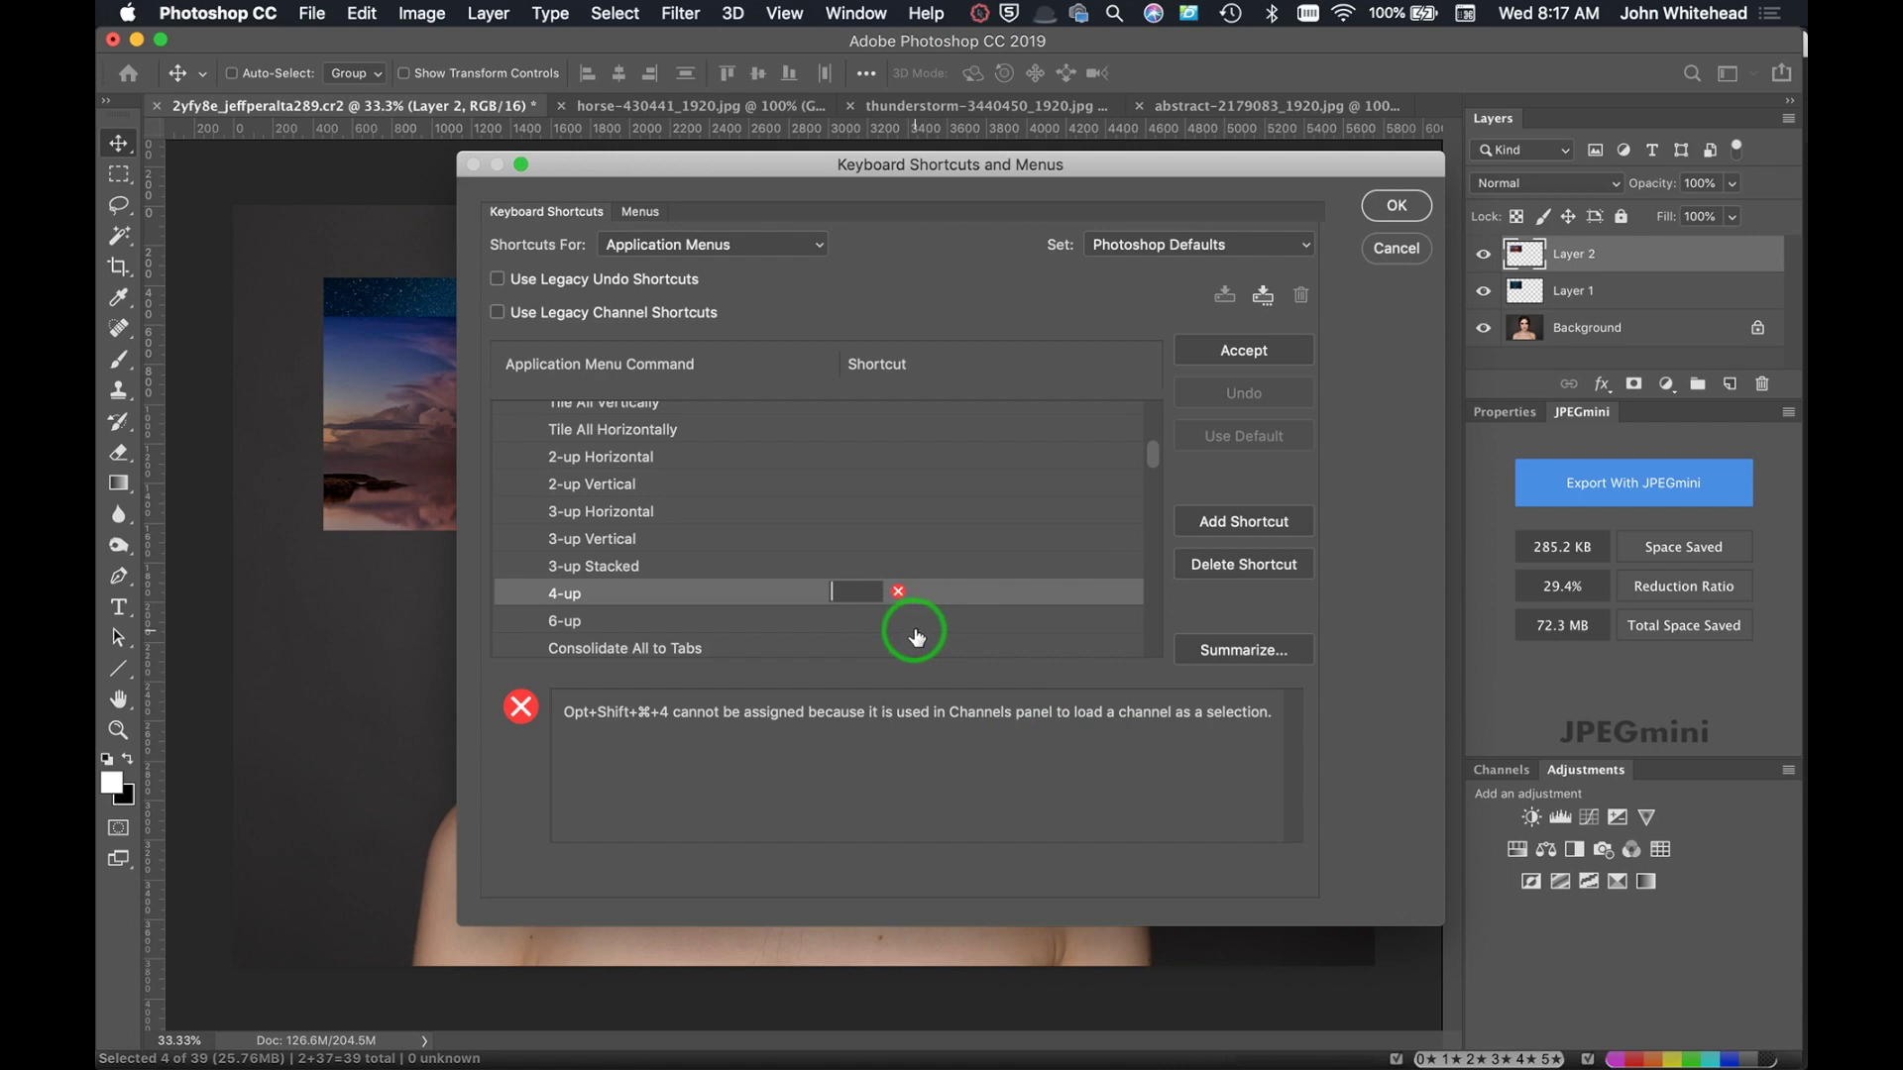
pyautogui.press('super+shift')
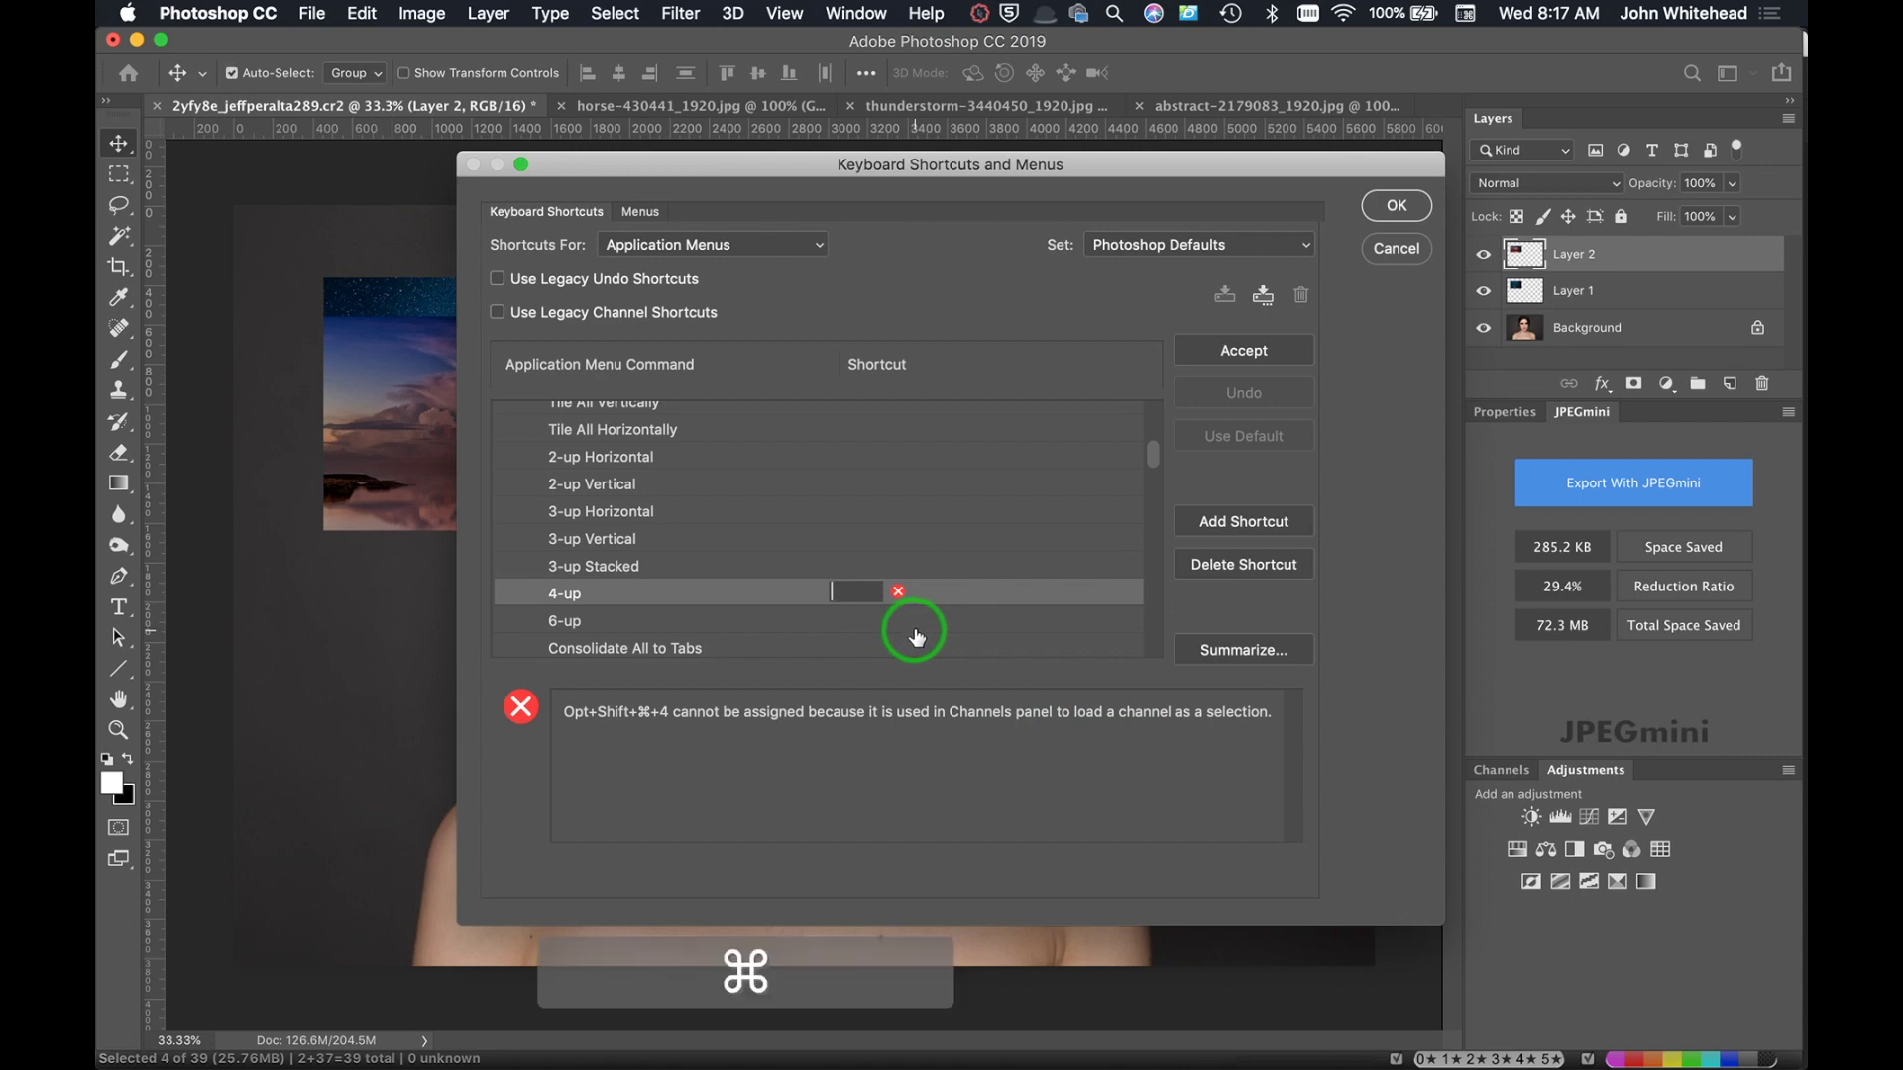
pyautogui.press('super+shift+t')
pyautogui.write('Shift+⌘+T')
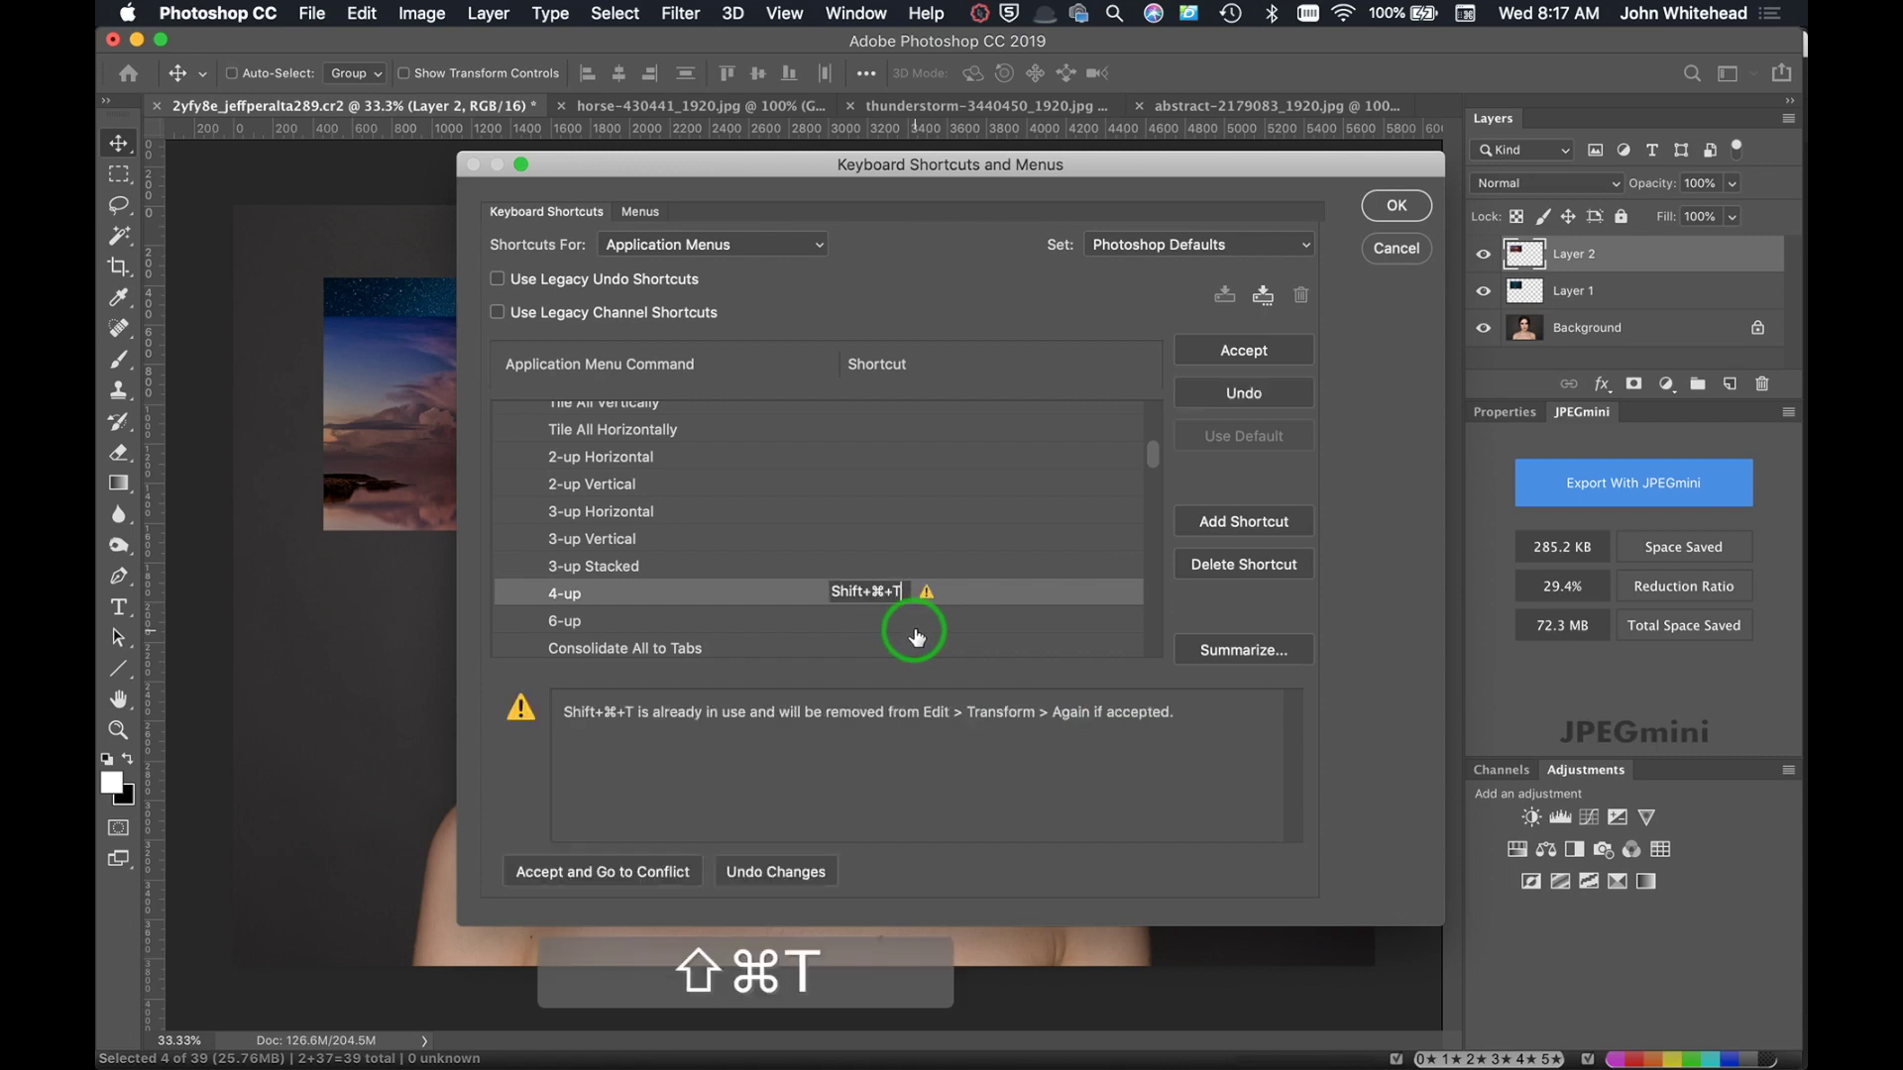
pyautogui.click(679, 729)
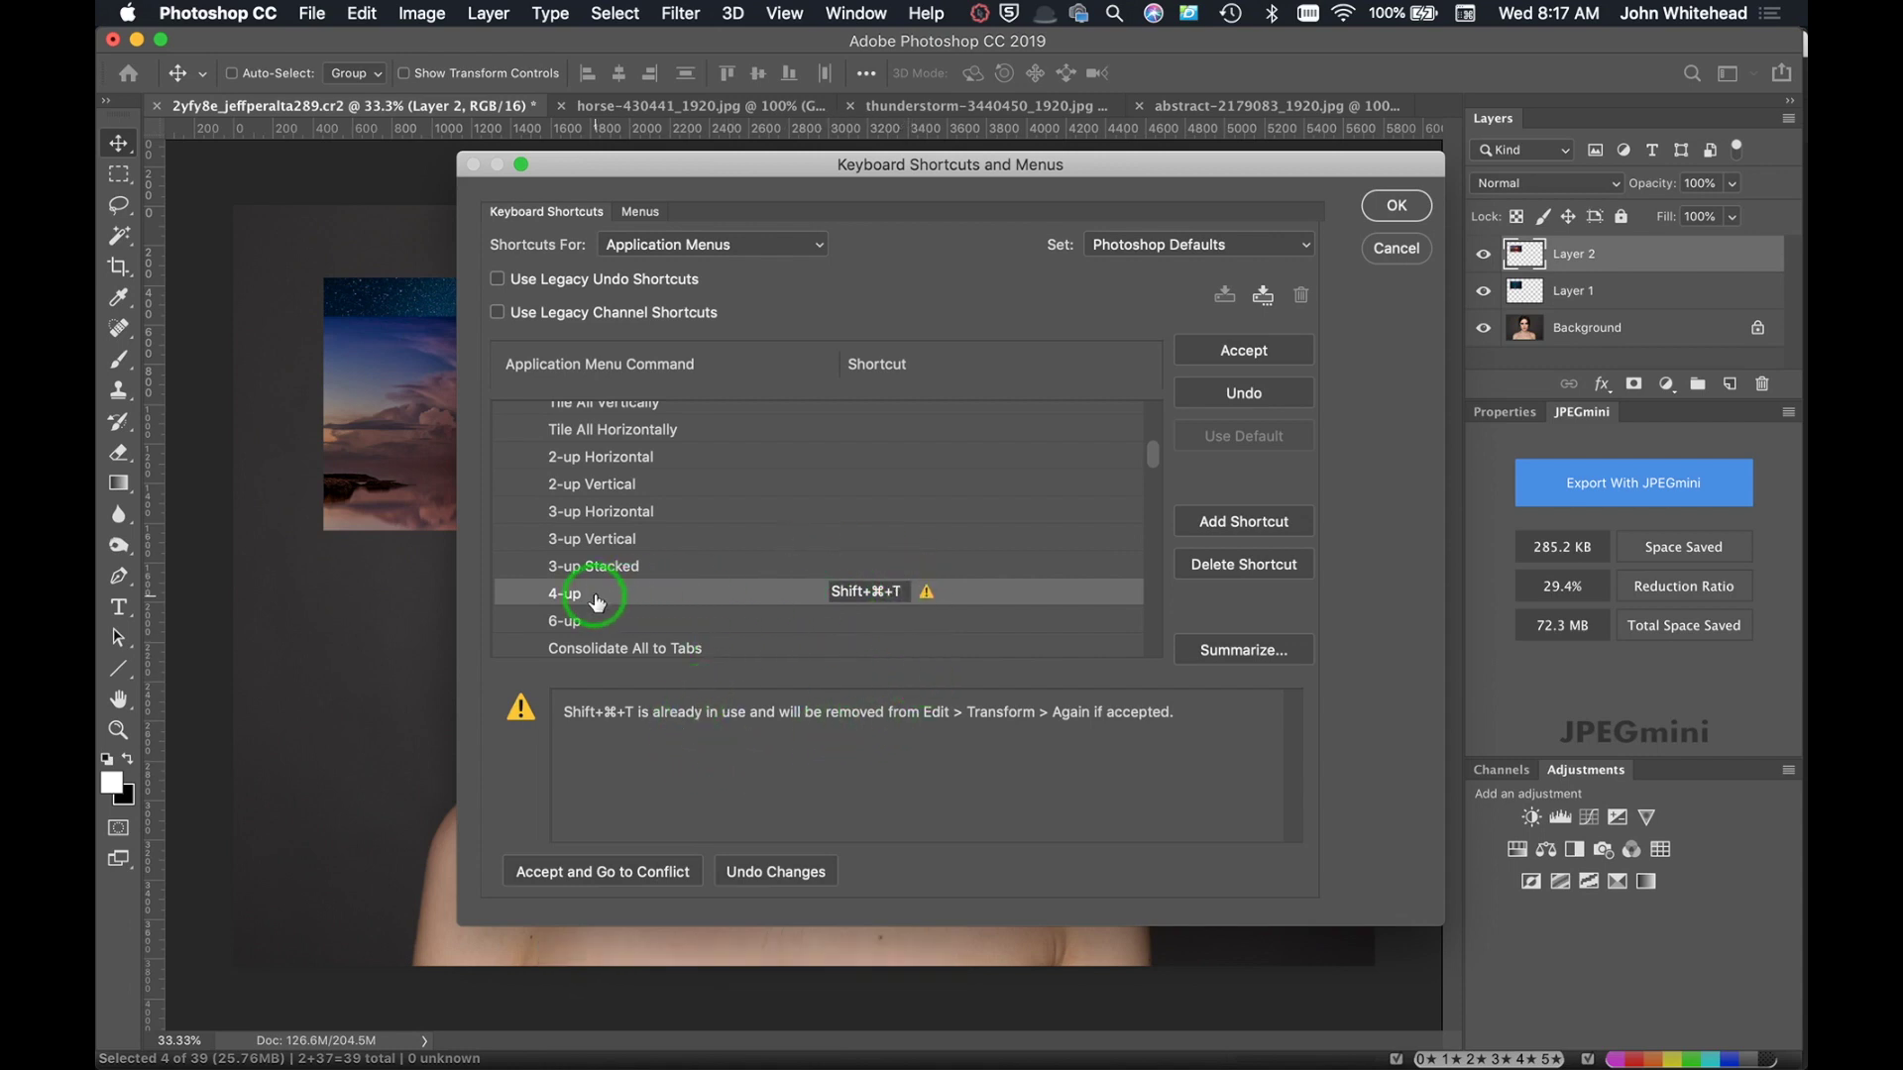
pyautogui.scroll(-1, 755, 606)
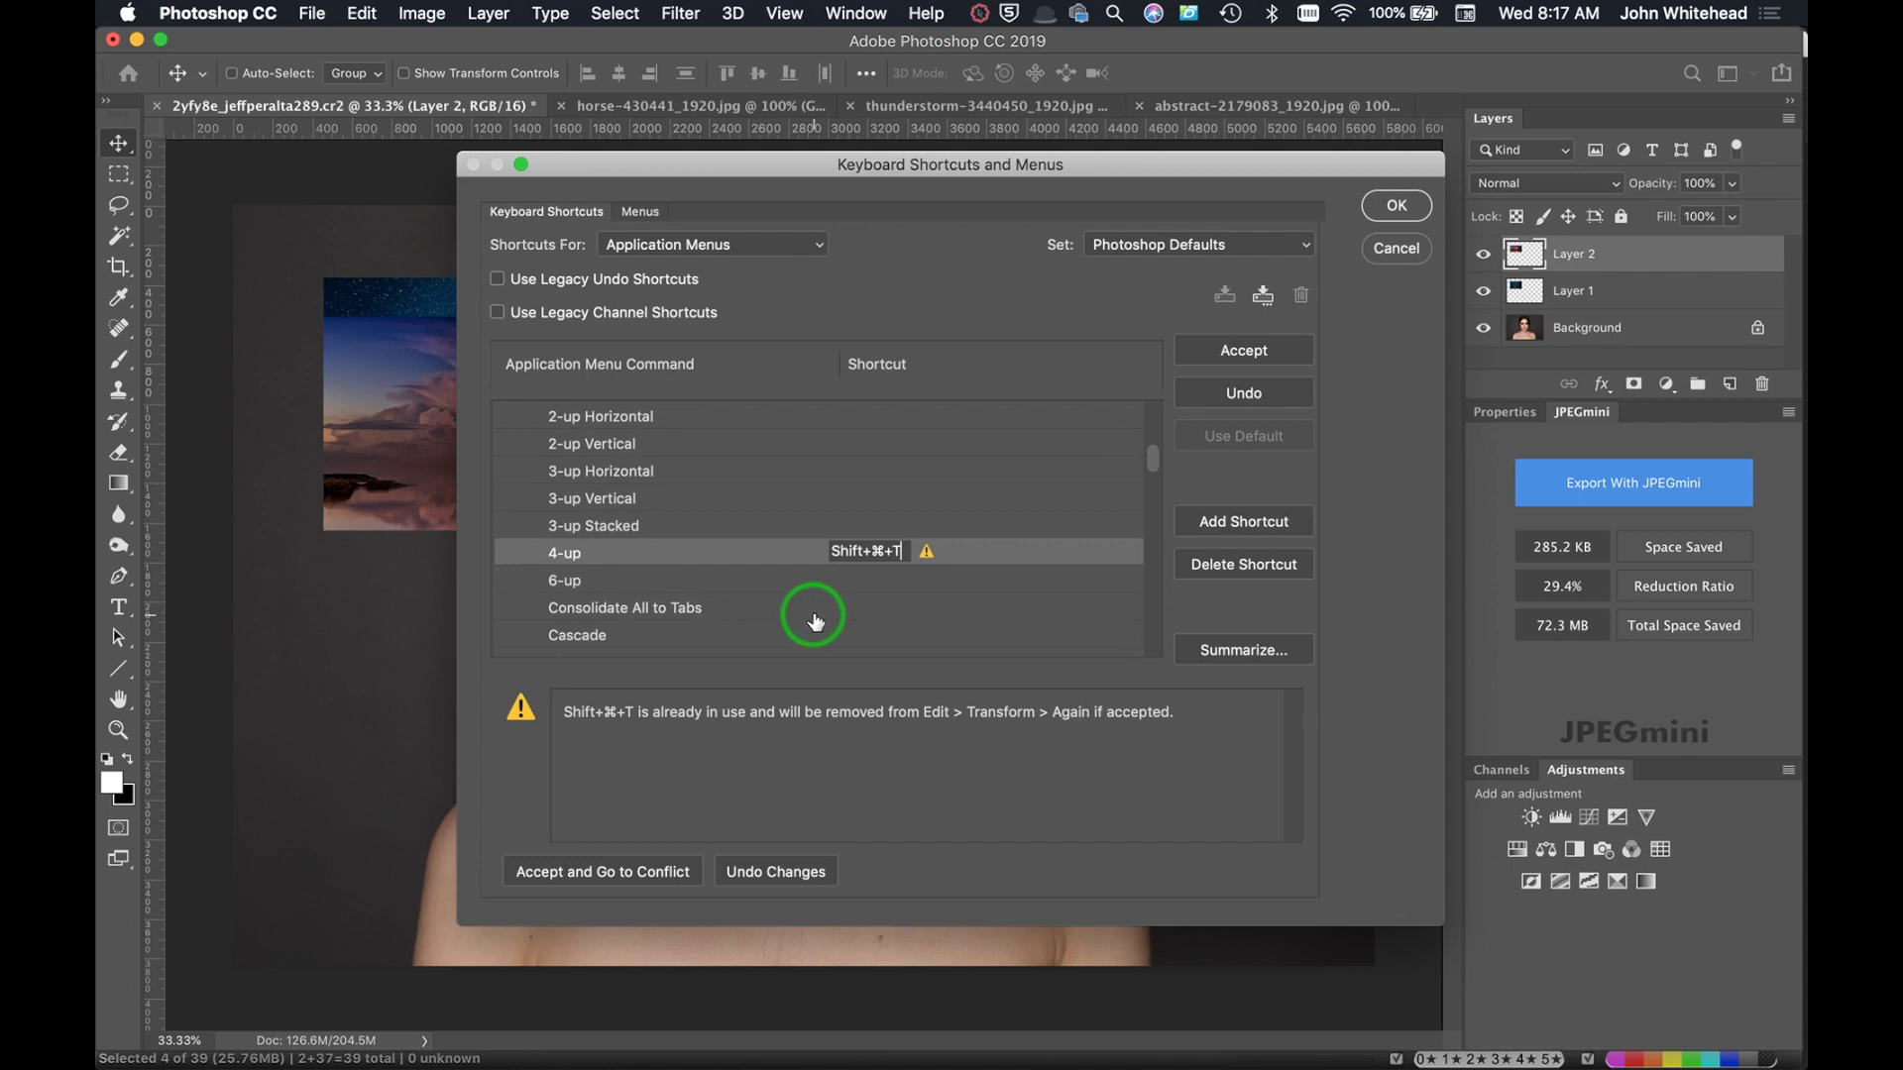
pyautogui.click(1246, 358)
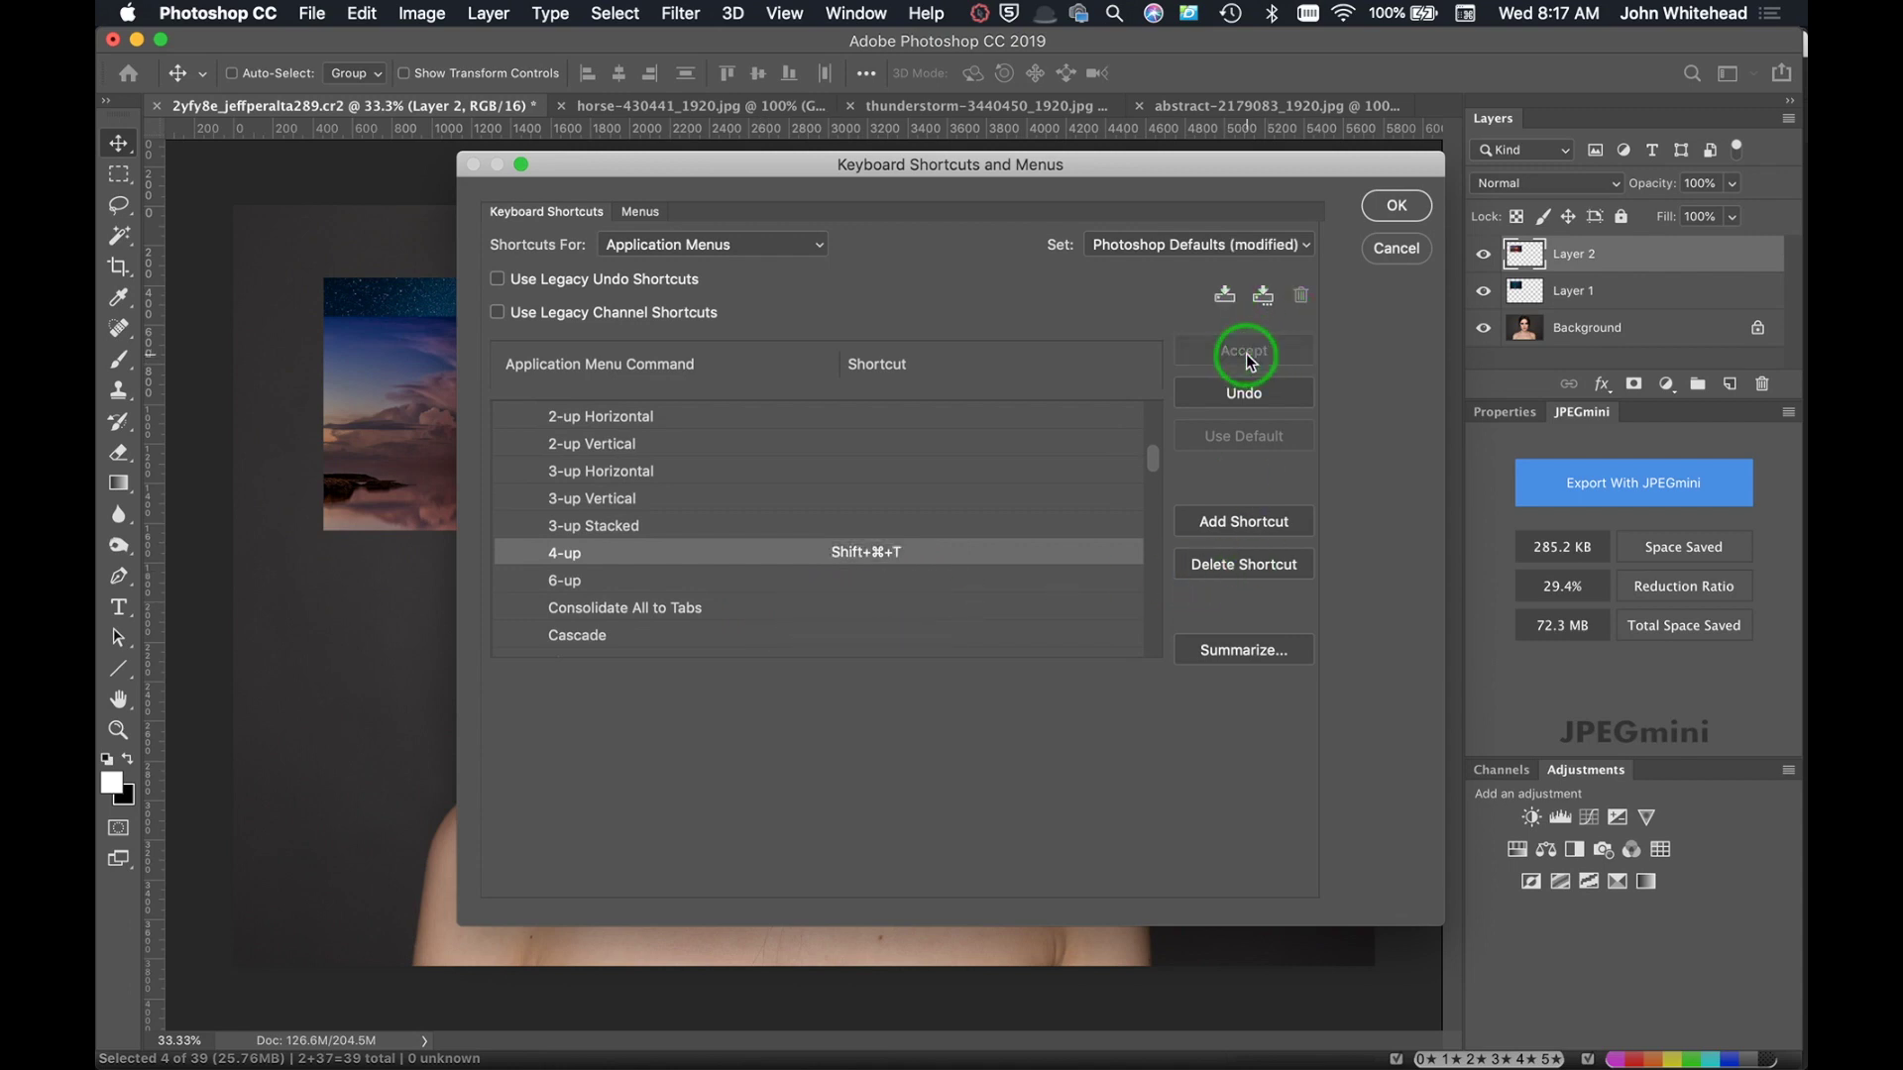
# Give Consolidate All to Tabs Opt+Shift+Cmd+C, accept it, and close the shortcuts editor
pyautogui.click(731, 615)
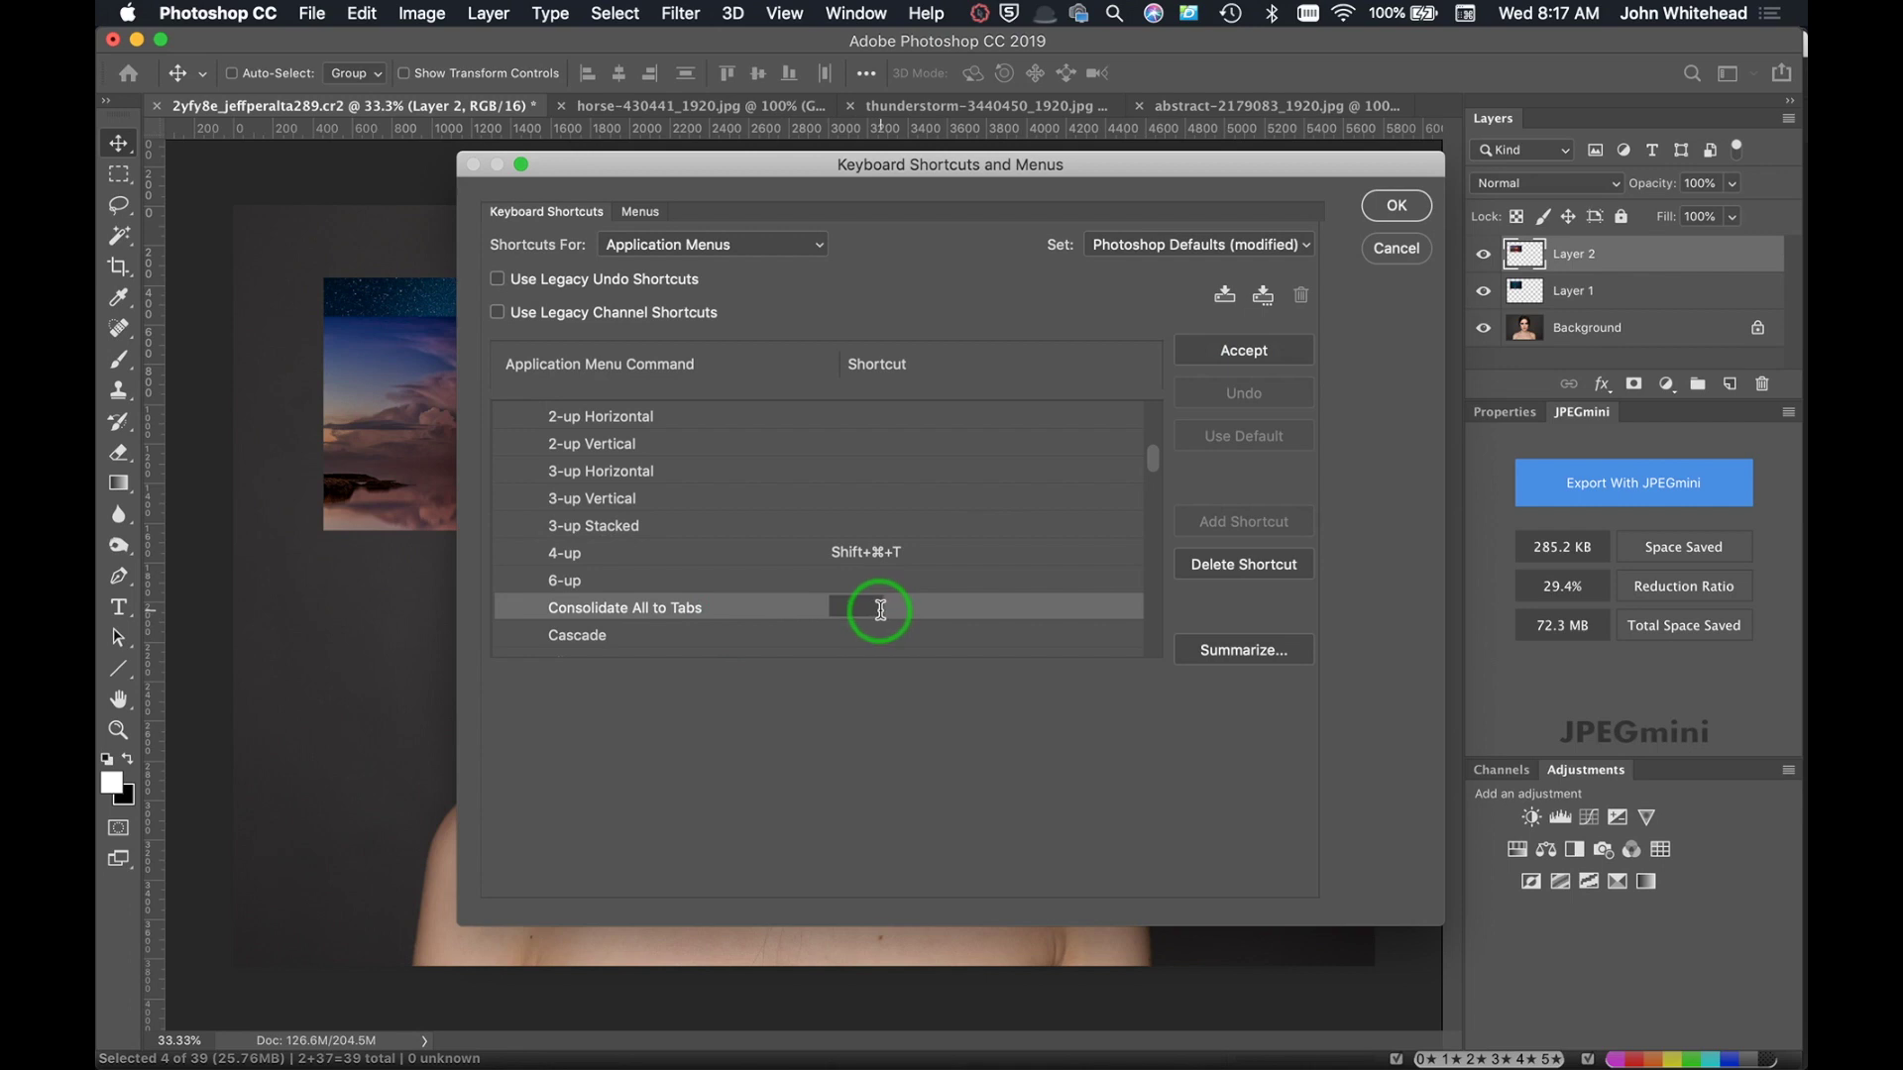
pyautogui.press('super')
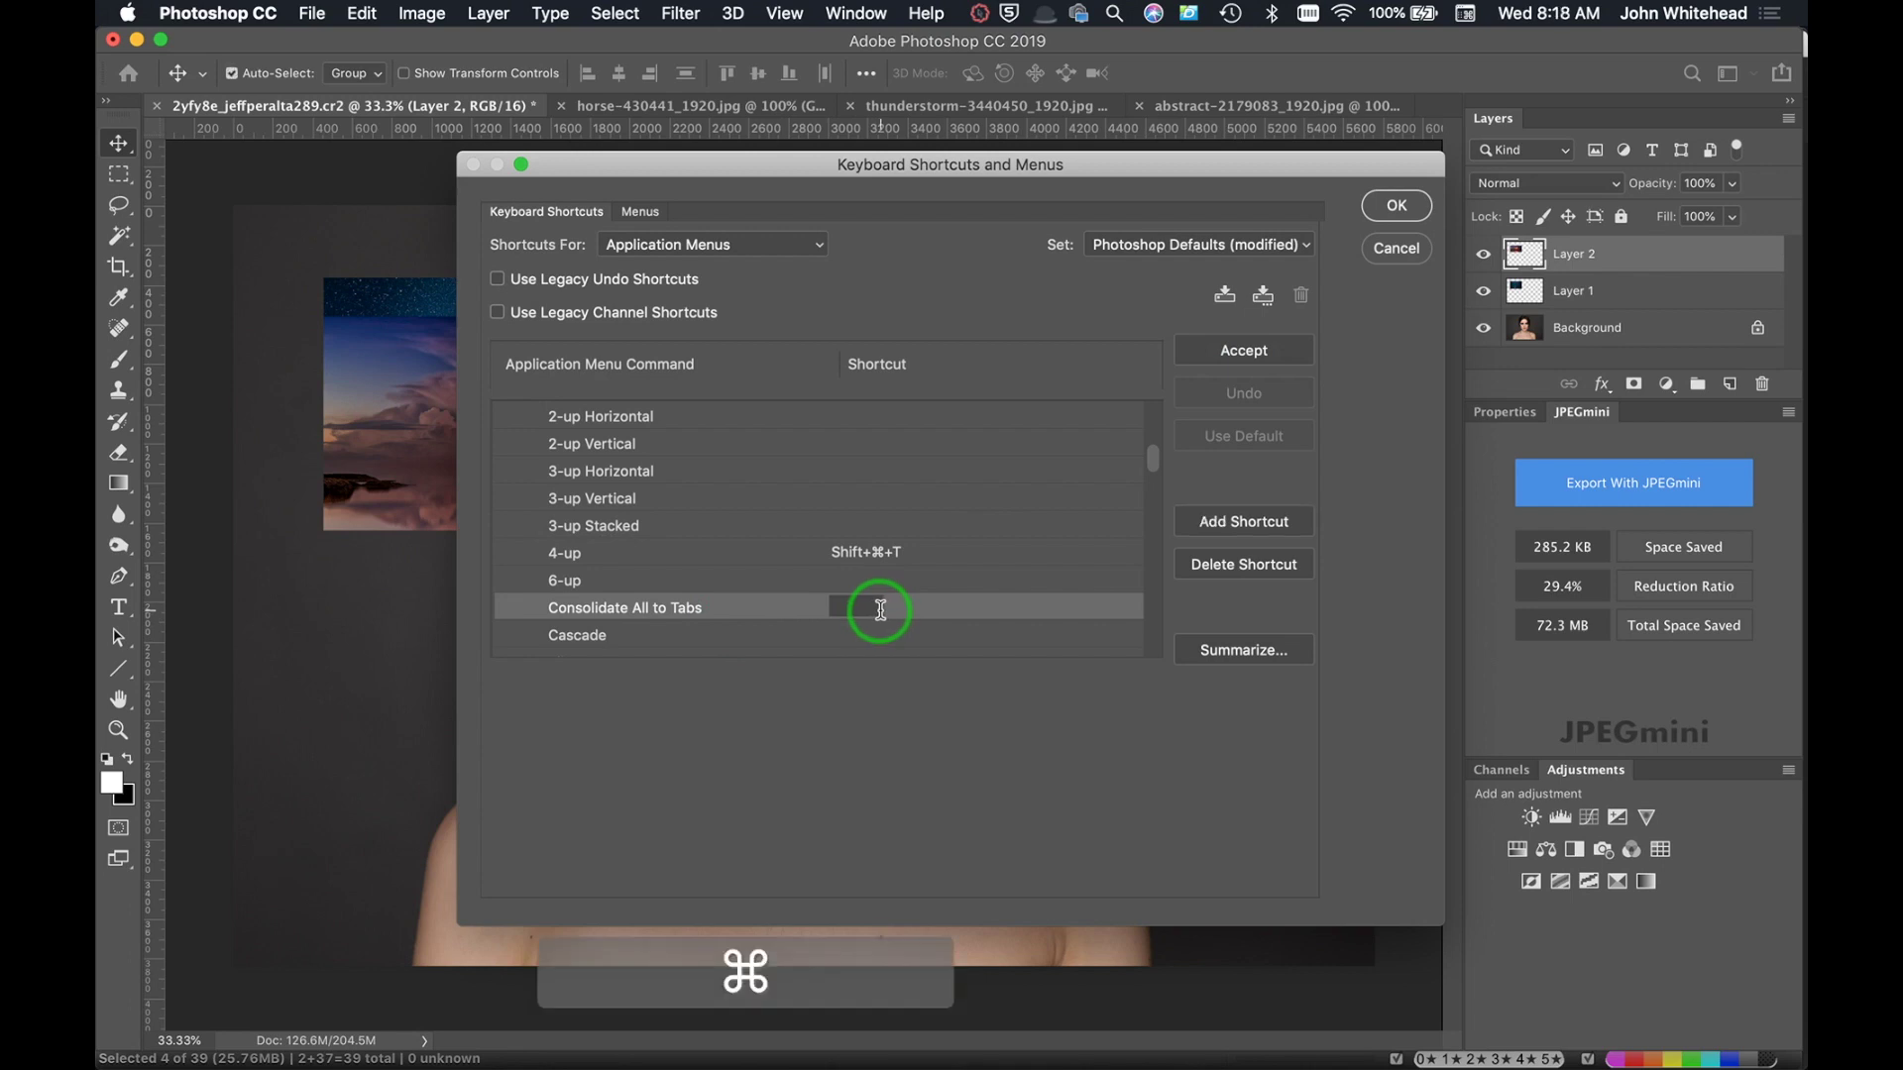
pyautogui.press('alt')
pyautogui.press('alt+shift+super+c')
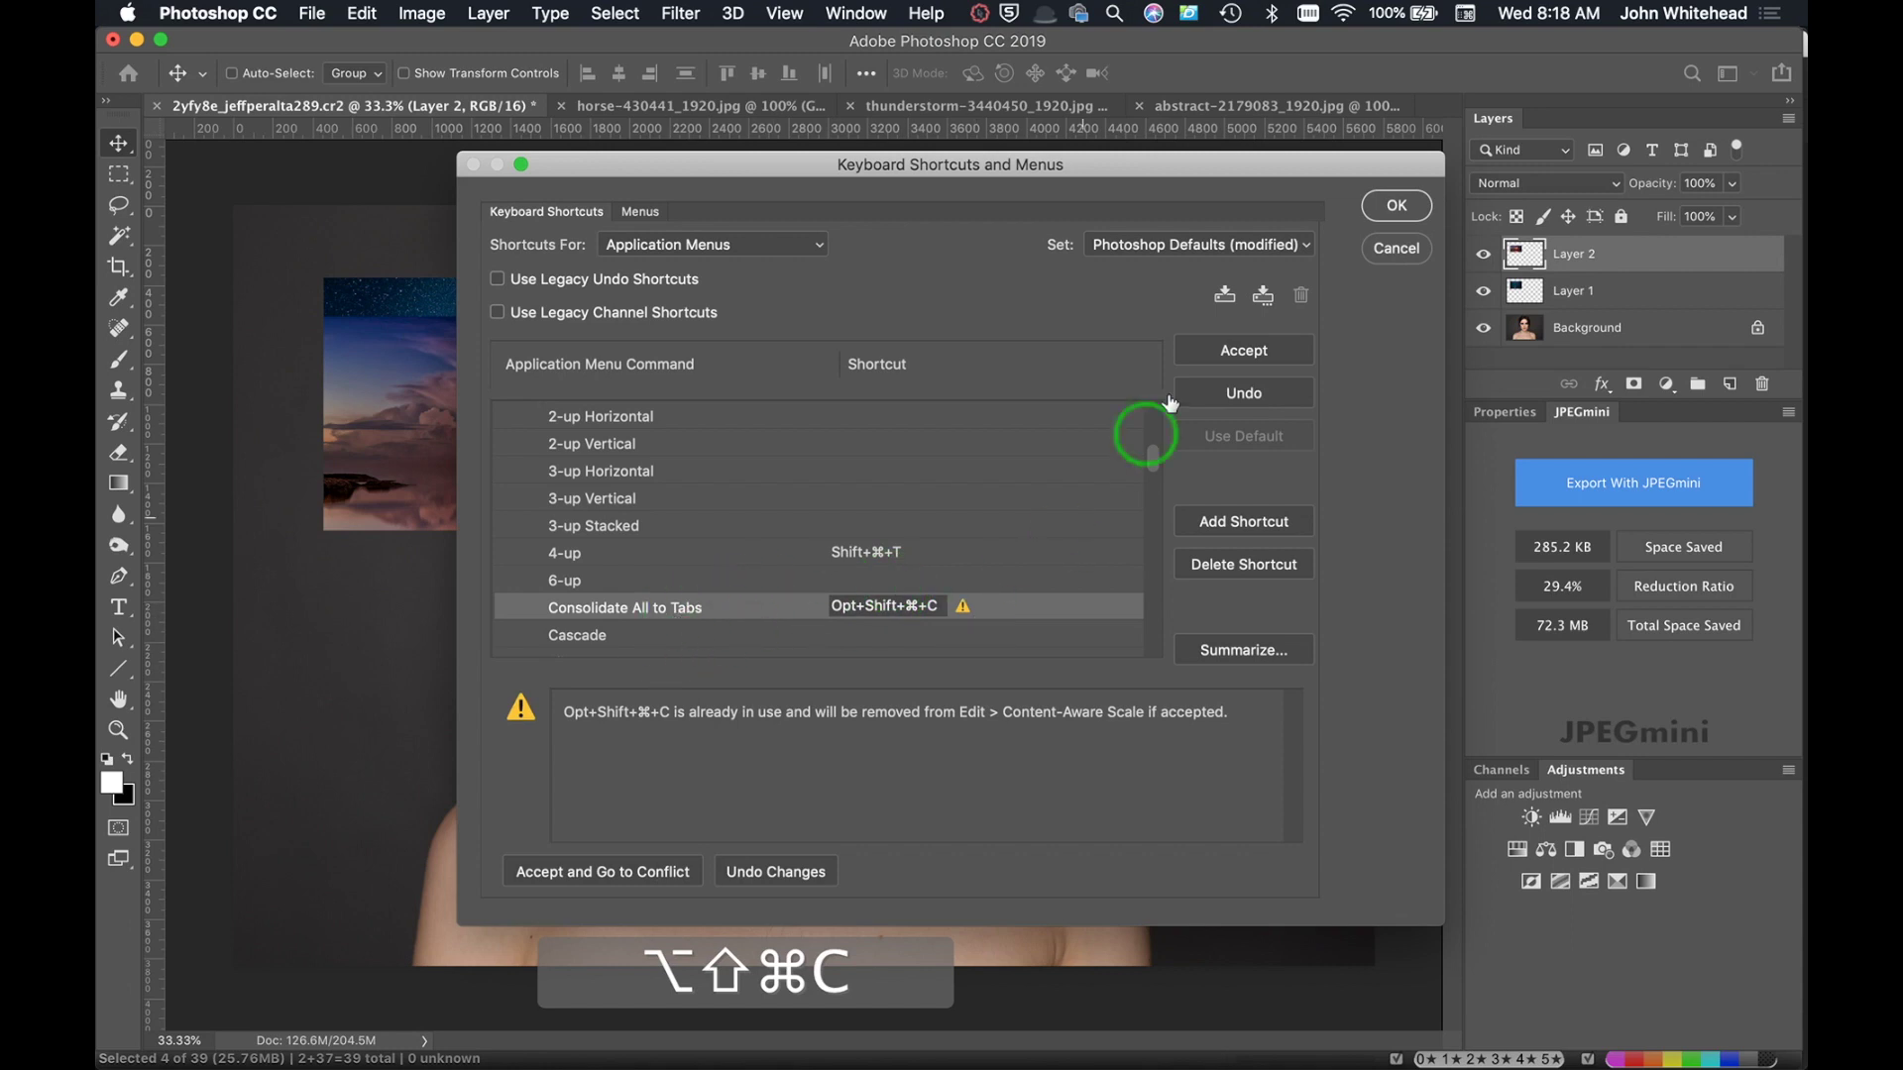
pyautogui.click(1382, 208)
pyautogui.click(1380, 211)
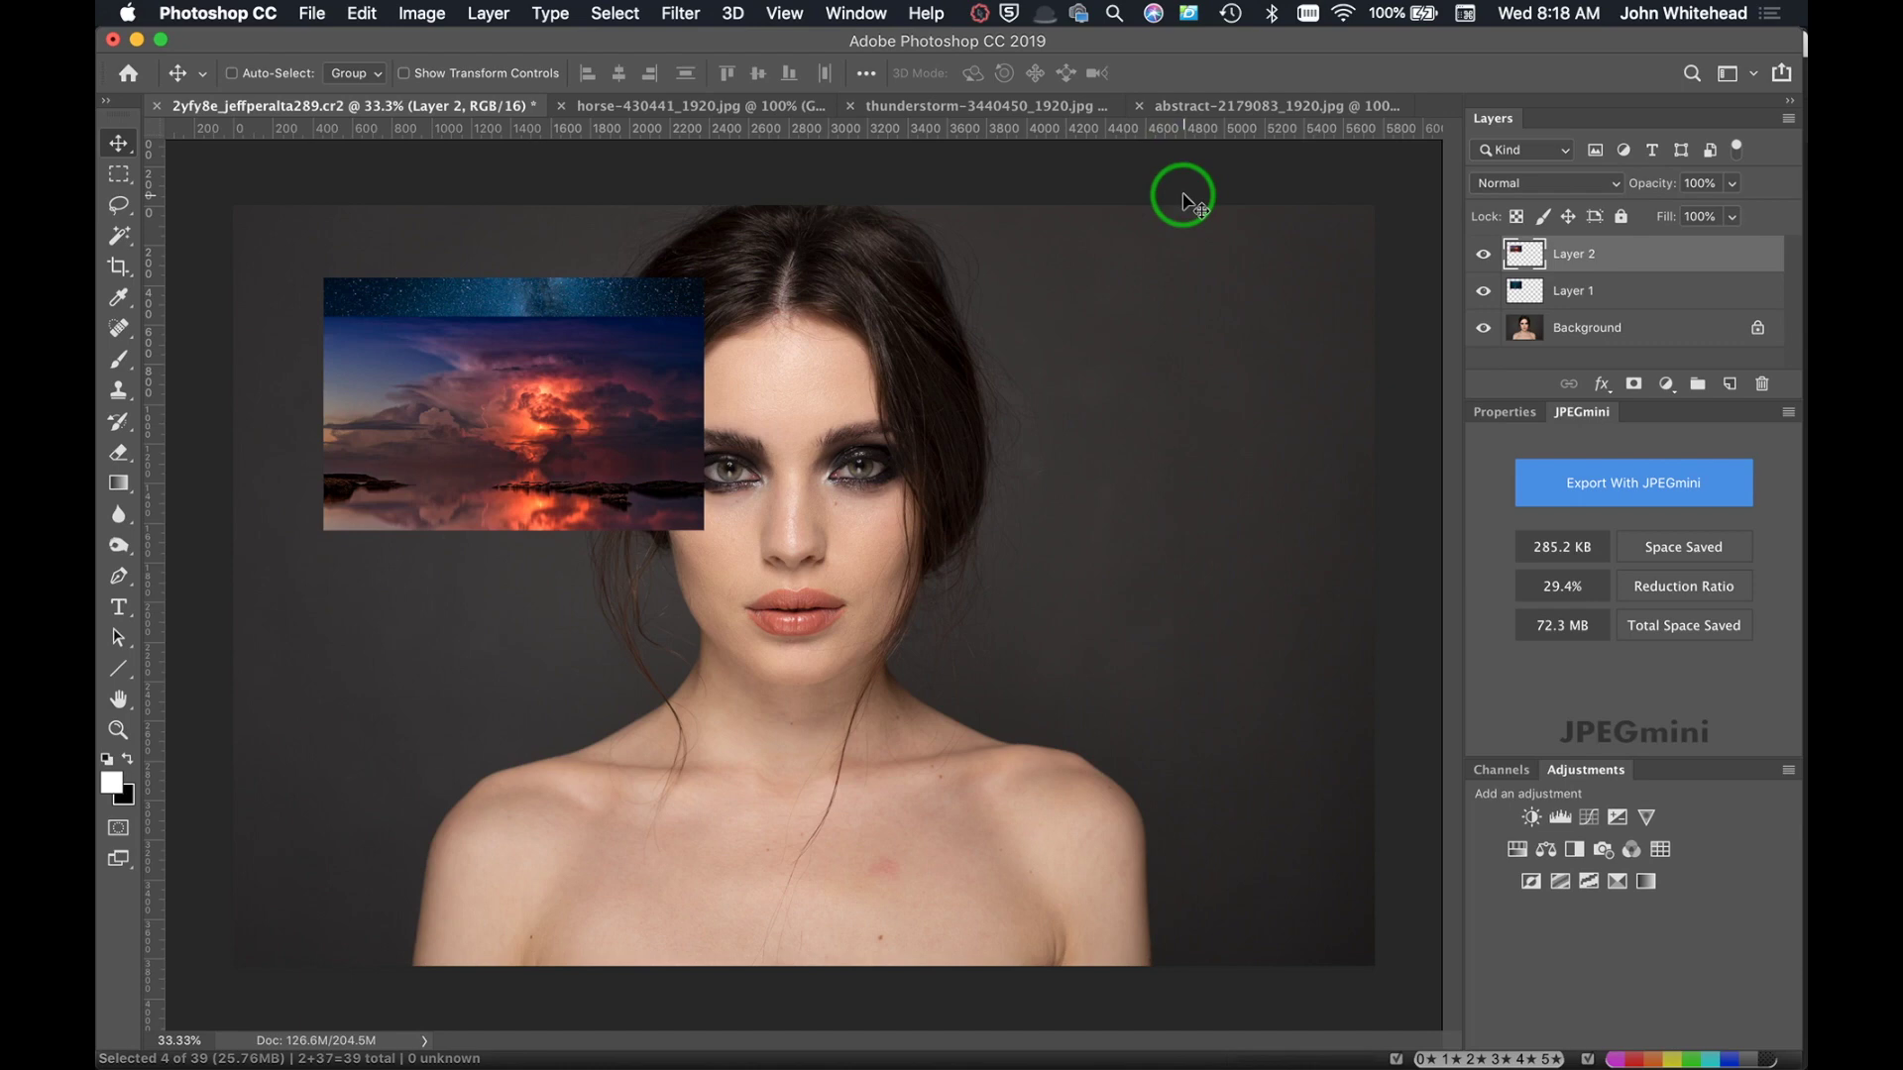
# Tile the images 4-up with Shift+Cmd+T, then regroup them into tabs with Opt+Shift+Cmd+C
pyautogui.press('super+shift+t')
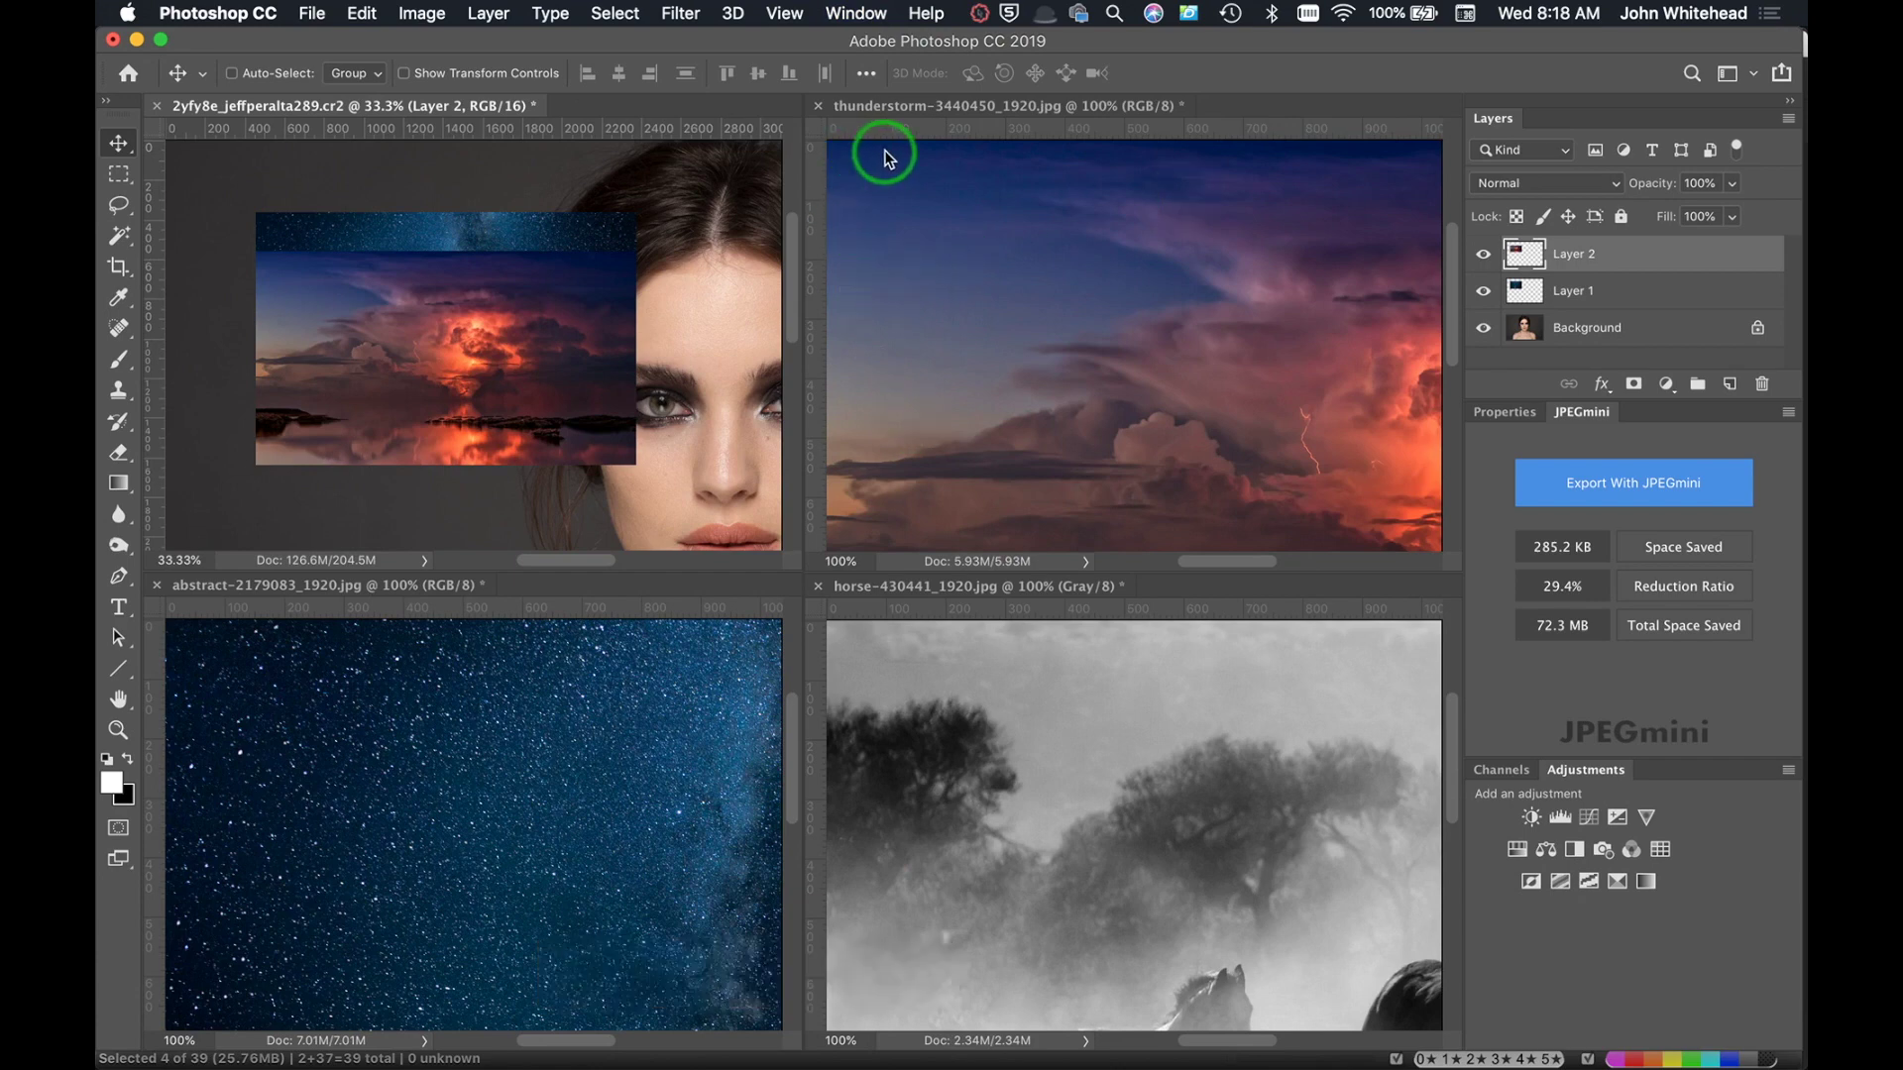
pyautogui.press('alt+shift+super')
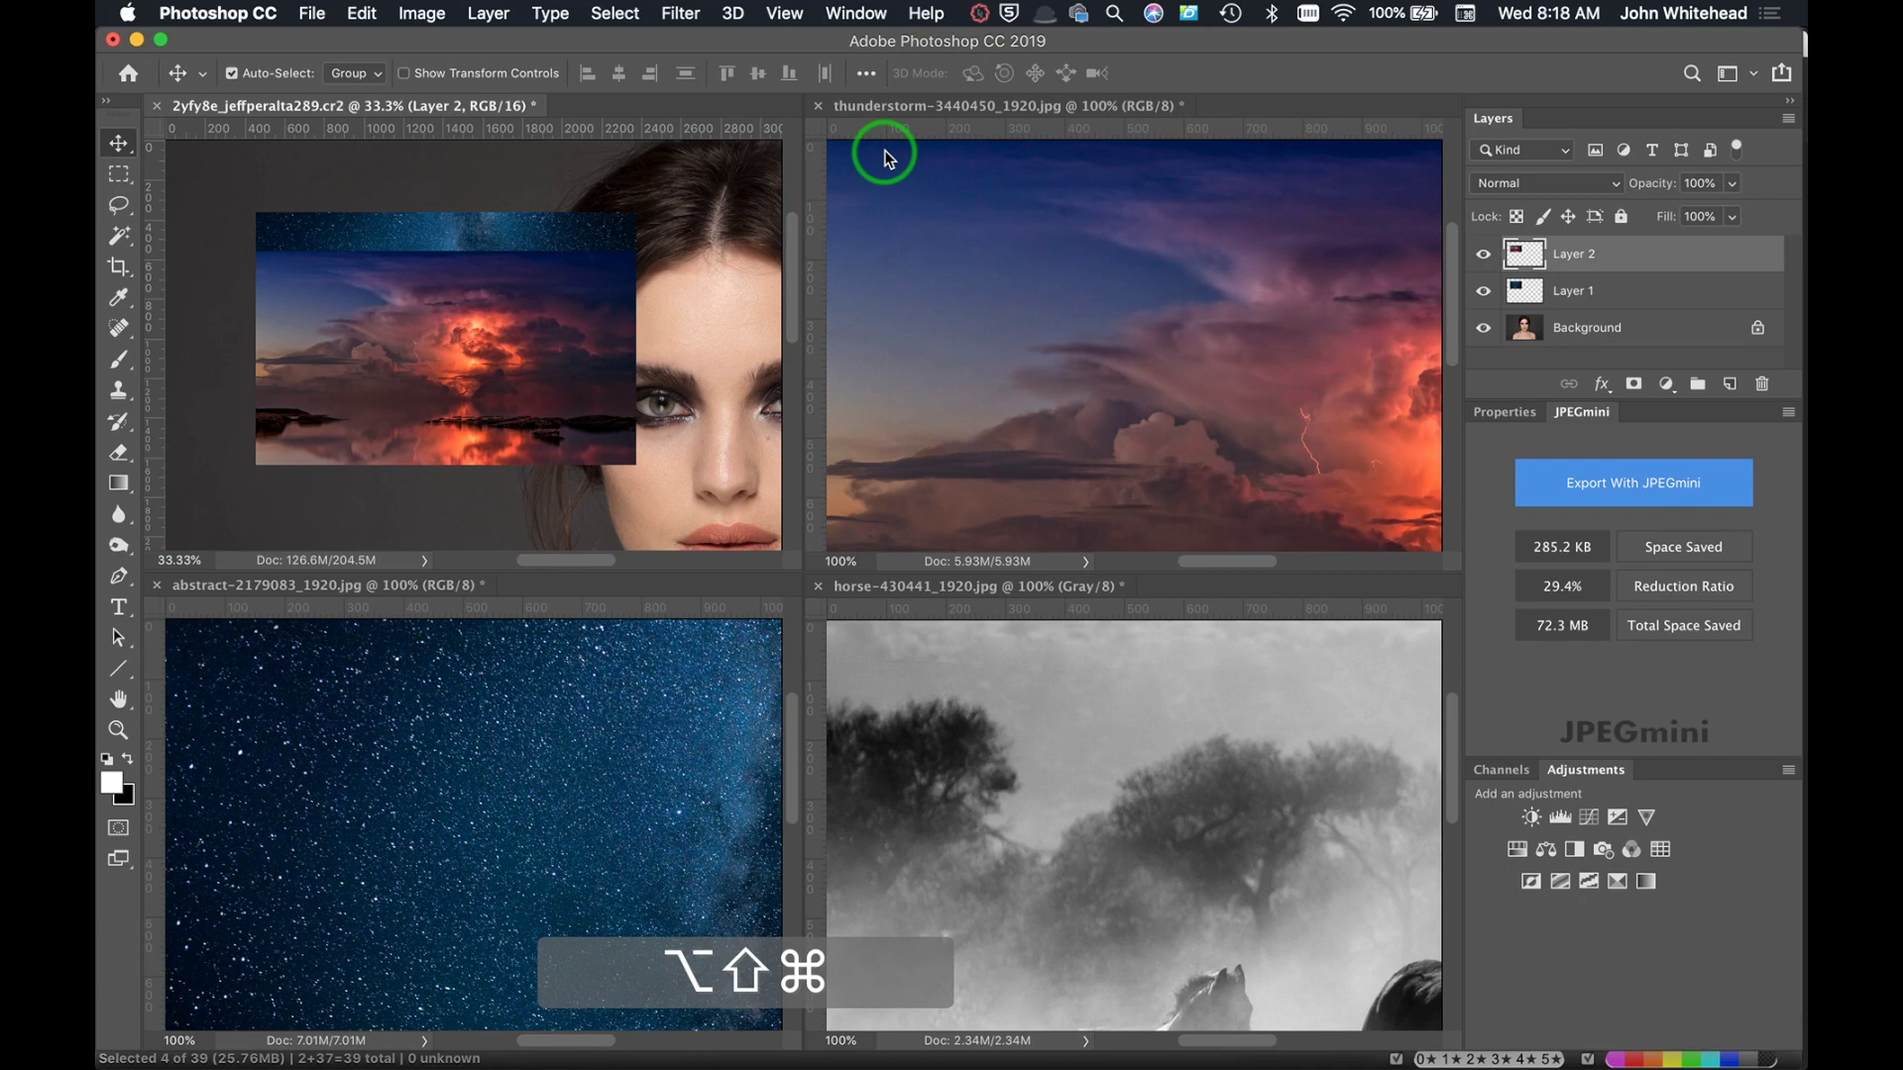
pyautogui.press('alt+shift+super+c')
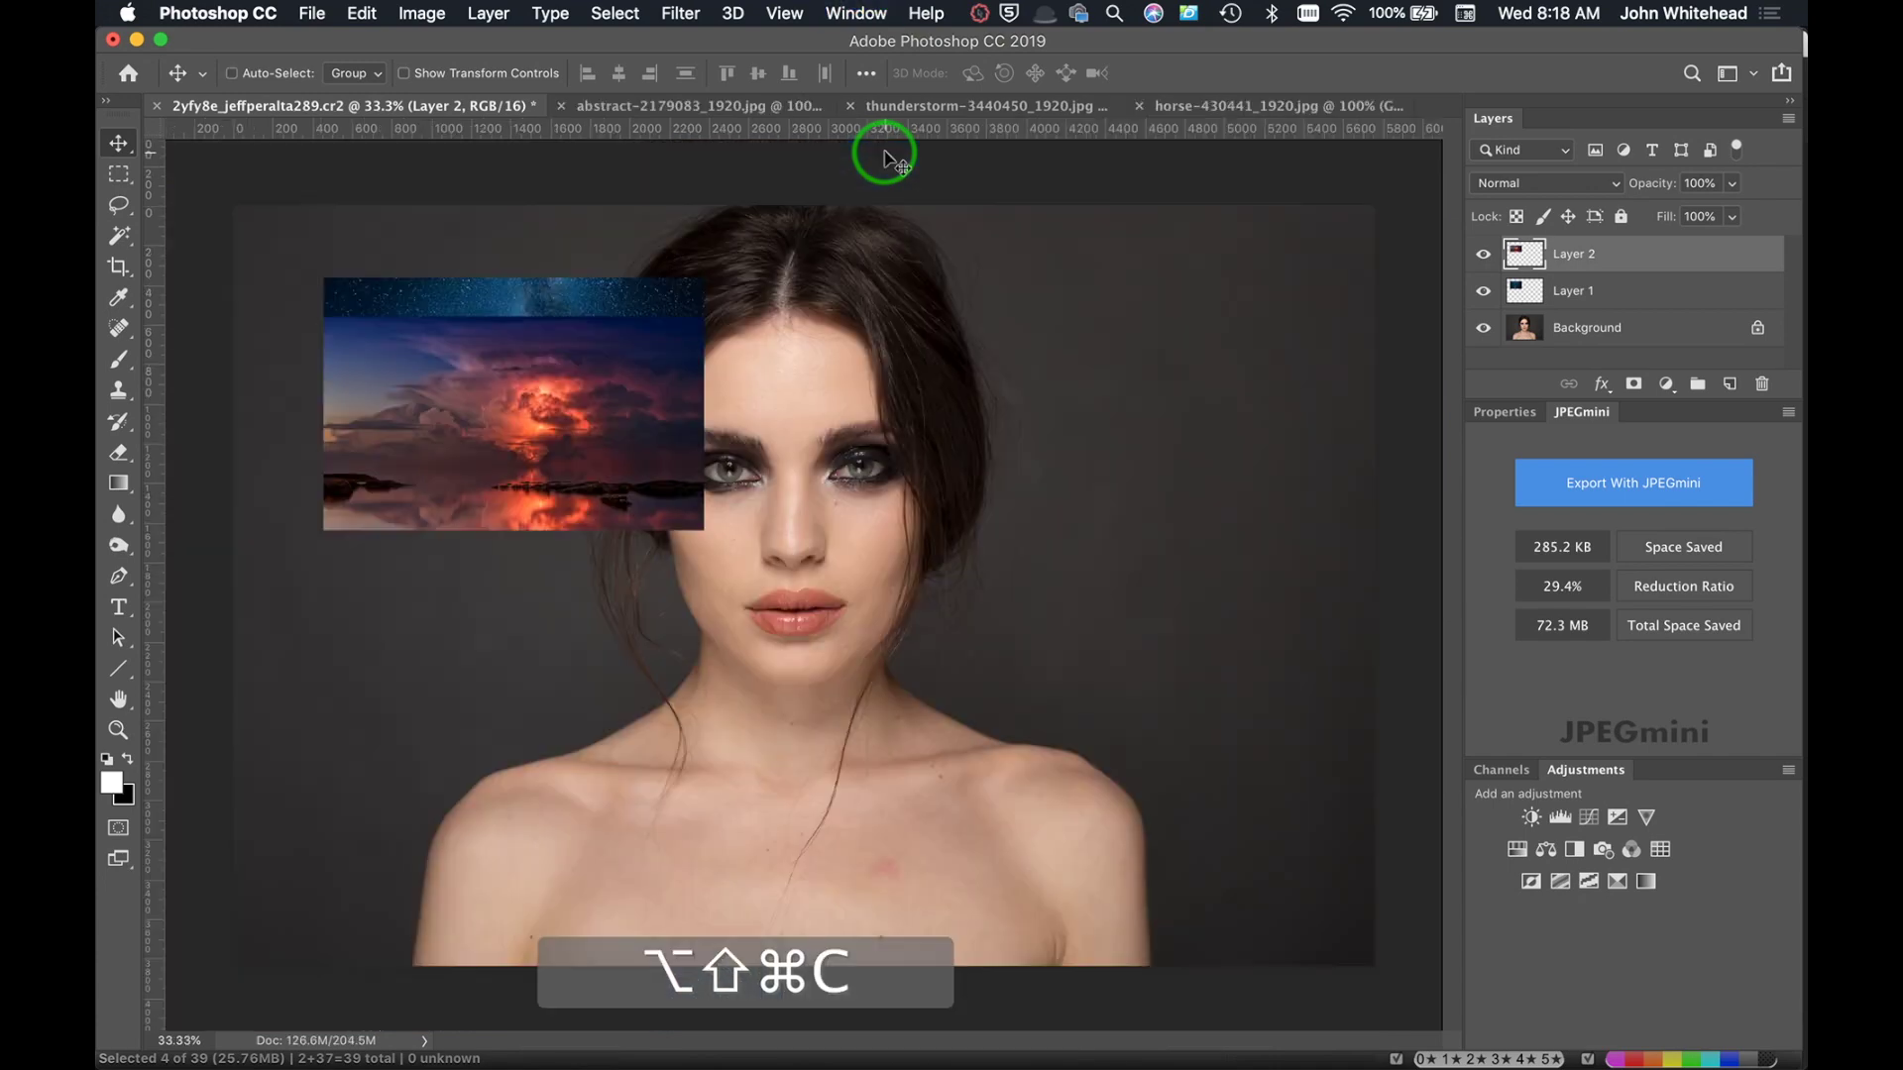